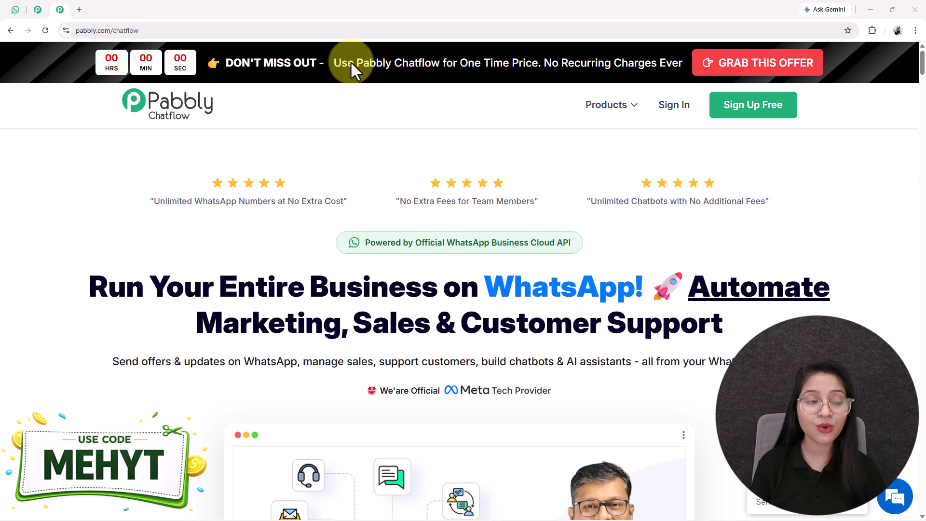
Switch to the browser tab with the appointment-booking flow in the Chatflow editor.
{"action": "left_click", "coordinate": [38, 10]}
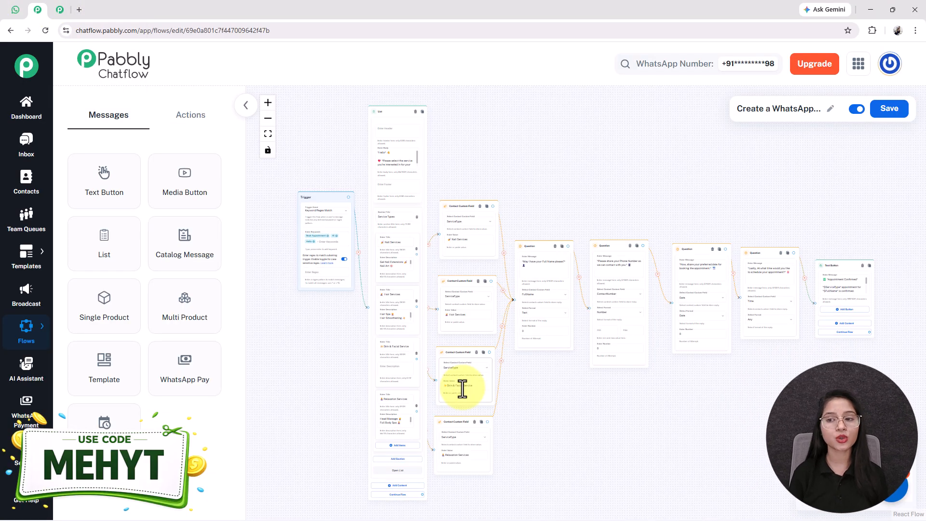
Pan across the whole booking flow, then go to the chatbot conversation in WhatsApp Web.
{"action": "left_click_drag", "start_coordinate": [567, 433], "coordinate": [562, 431]}
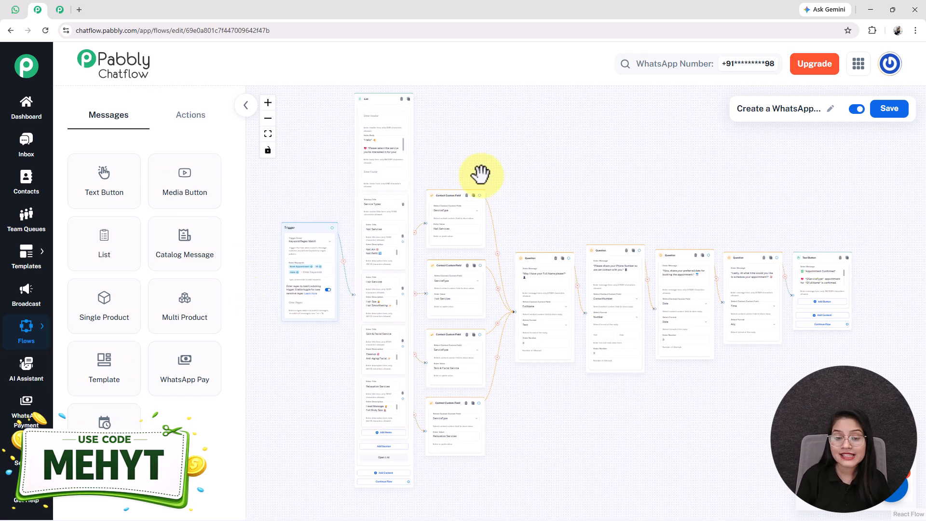
{"action": "left_click", "coordinate": [8, 14]}
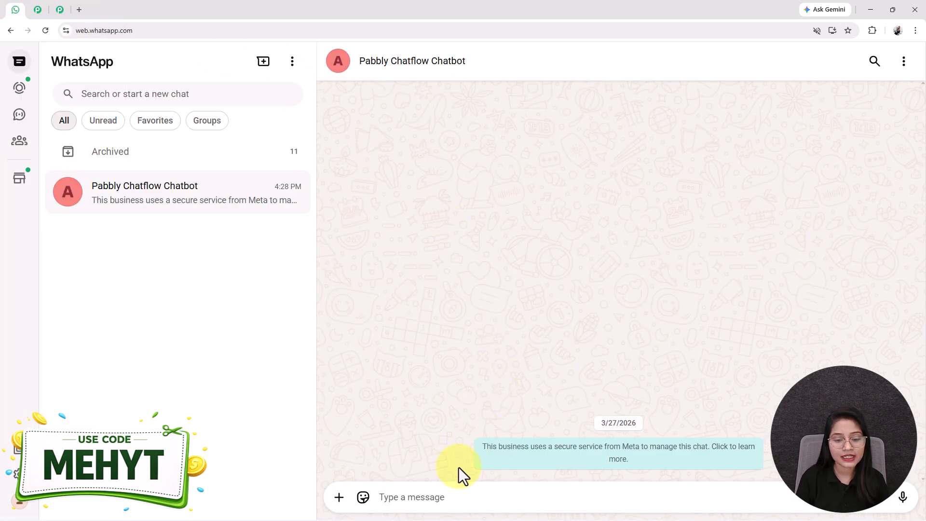
Send 'Book Appointment', open the bot's service list and send back Relaxation Services.
{"action": "type", "text": "B"}
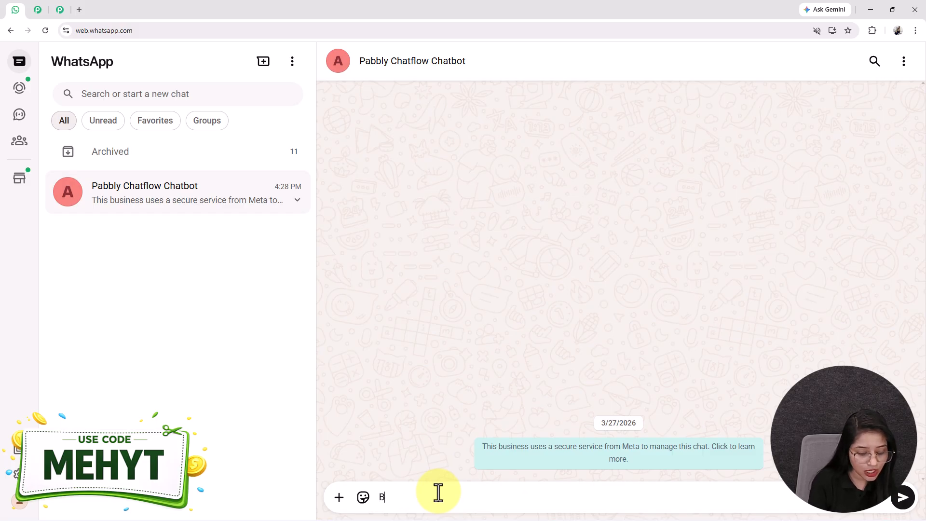
{"action": "type", "text": "ook Appo"}
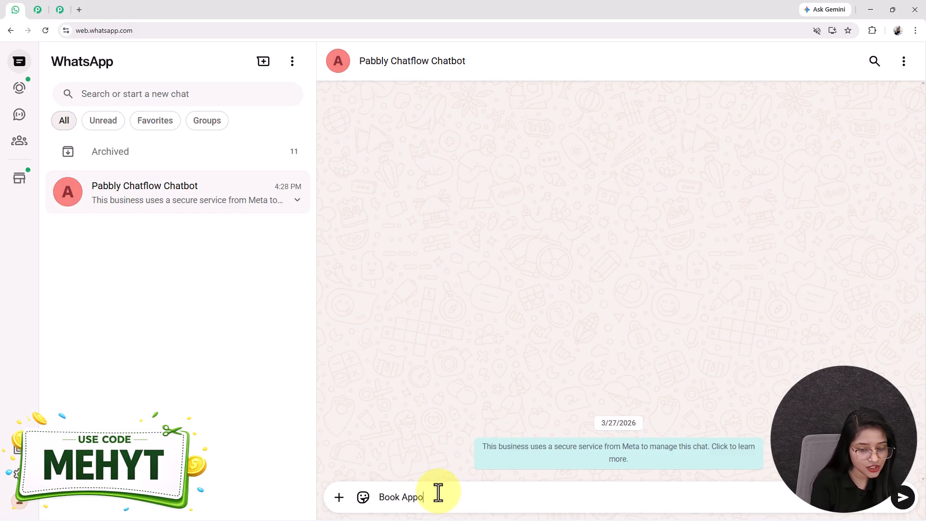
{"action": "type", "text": "intment"}
{"action": "key", "text": "Return"}
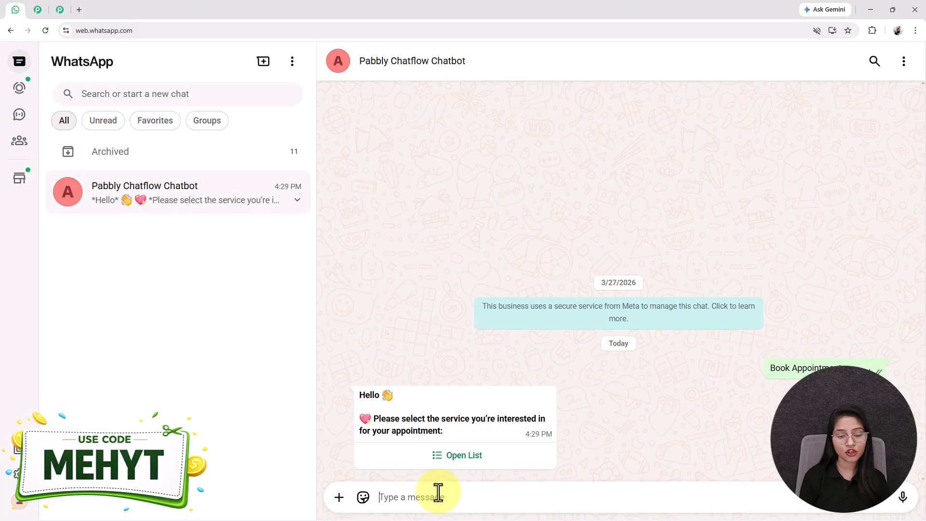
{"action": "left_click", "coordinate": [465, 458]}
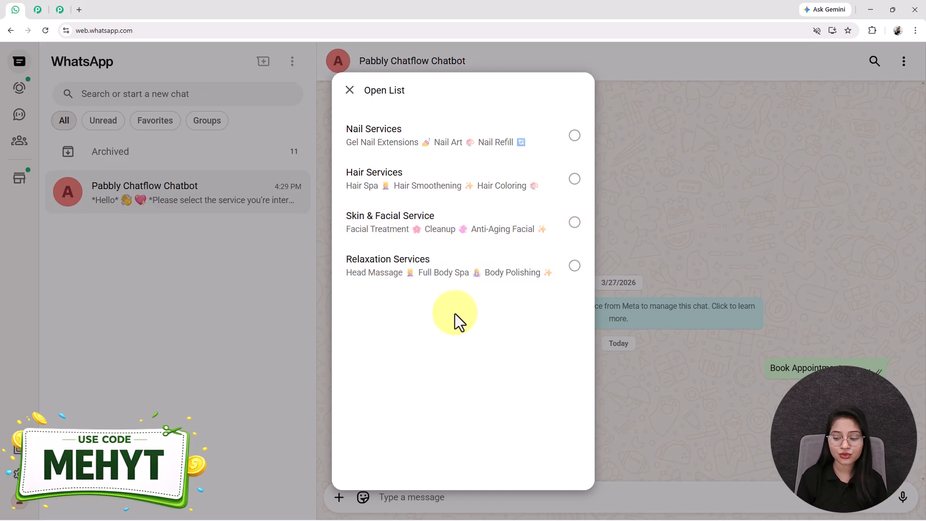
{"action": "left_click", "coordinate": [38, 9]}
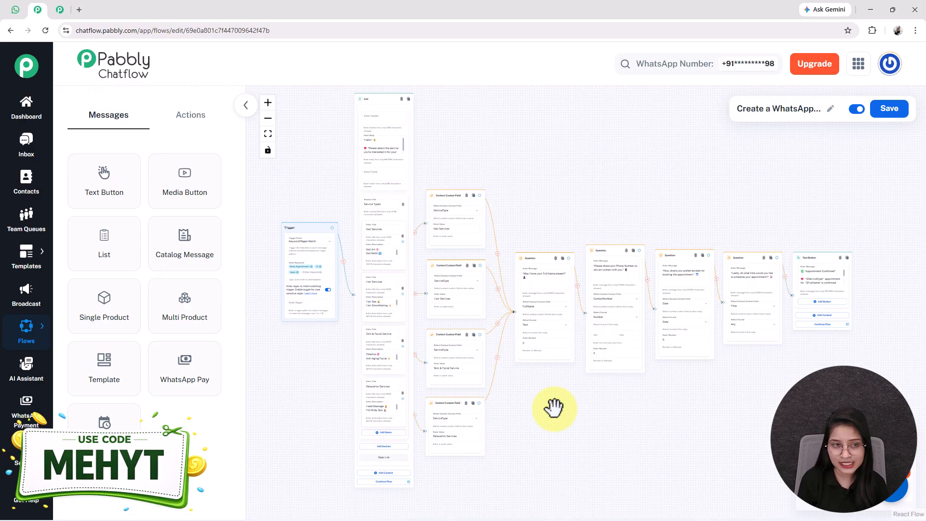
{"action": "left_click", "coordinate": [16, 9]}
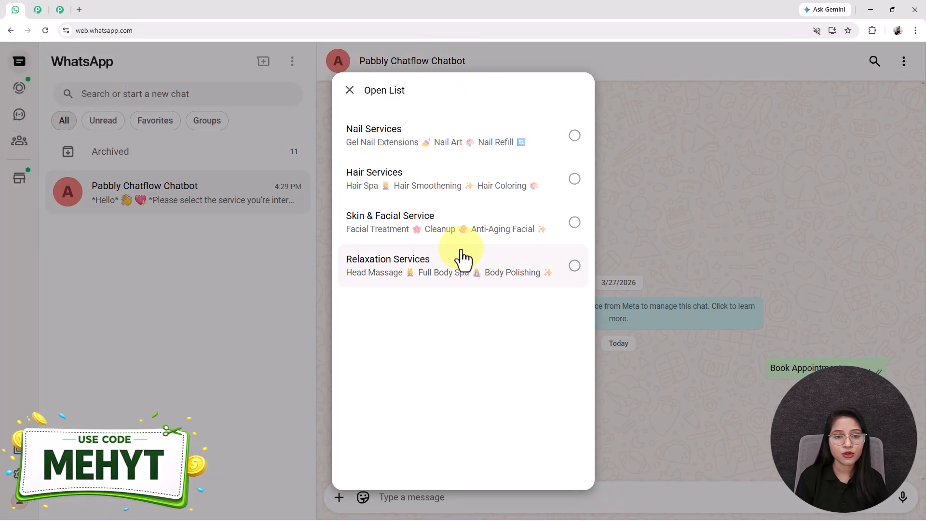
{"action": "left_click", "coordinate": [399, 282]}
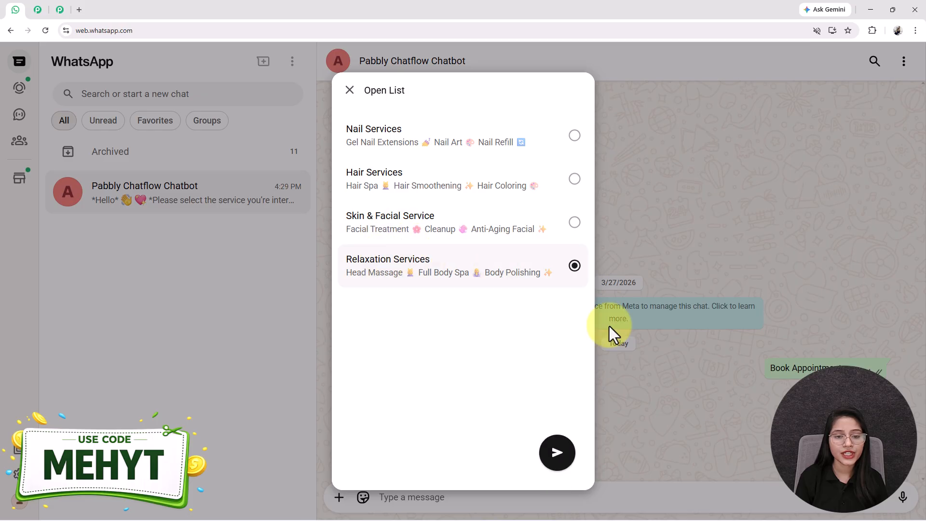
{"action": "left_click", "coordinate": [556, 455]}
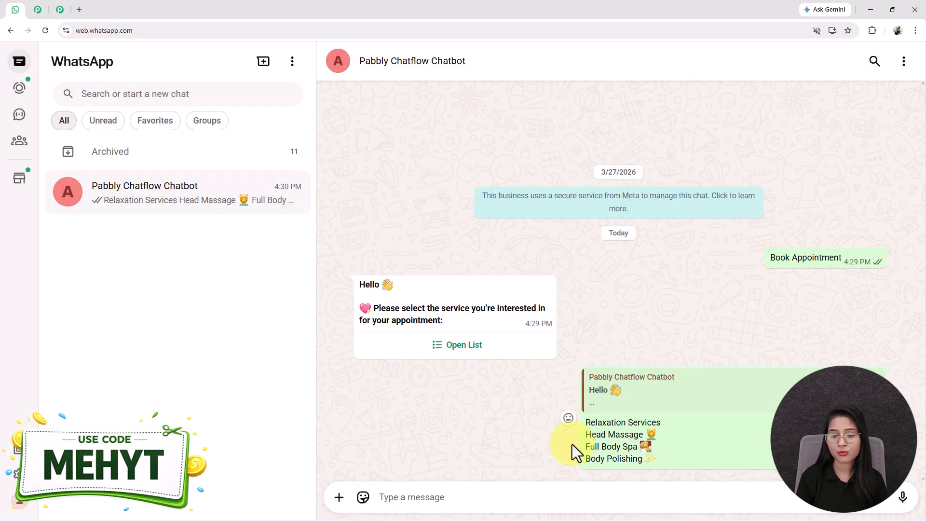
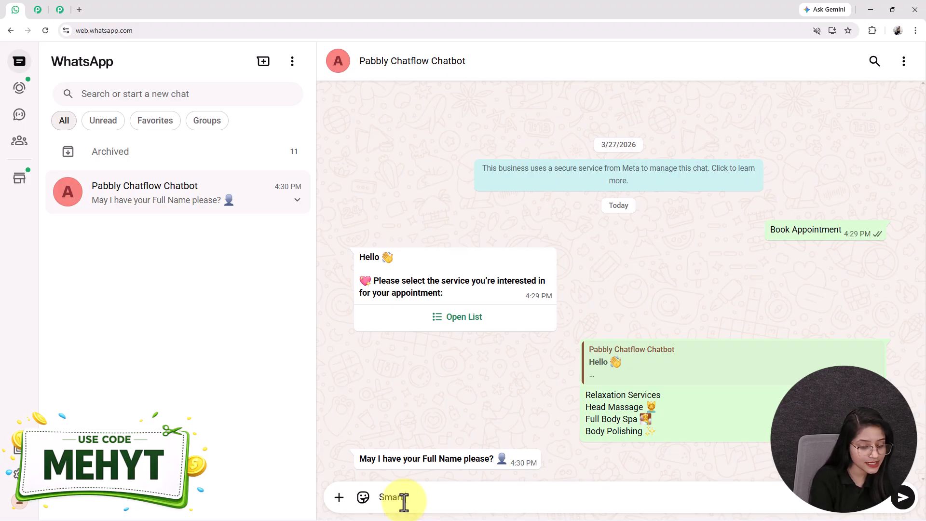
Answer the bot with a full name, phone number, date 04/05/2026 and time 06:00 PM.
{"action": "key", "text": "Return"}
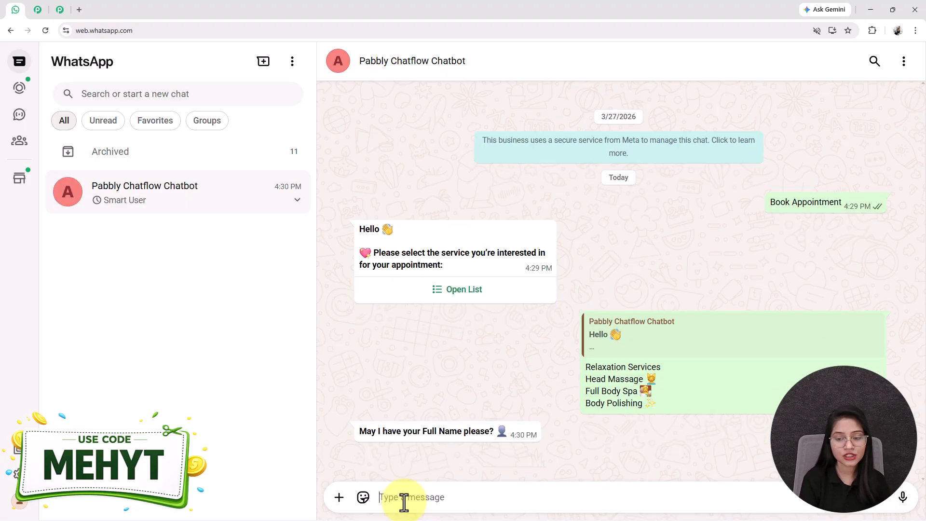
{"action": "key", "text": "Return"}
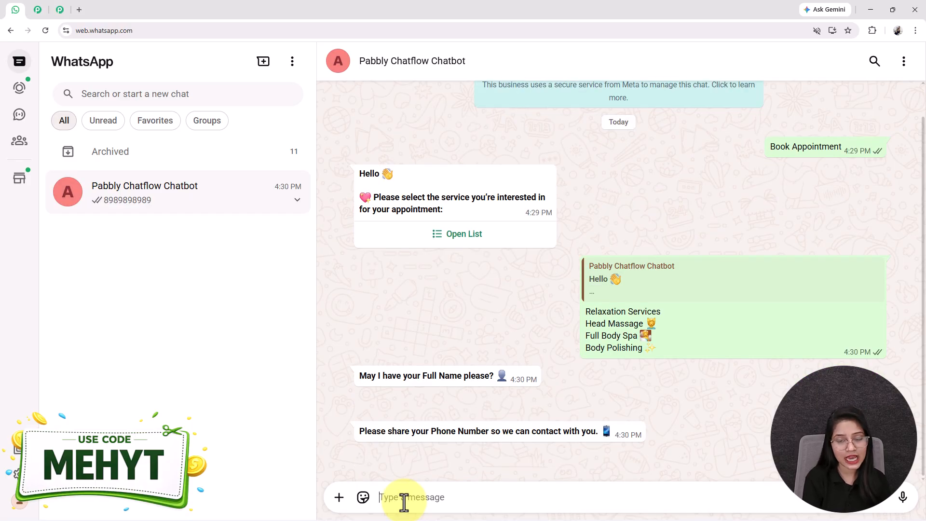
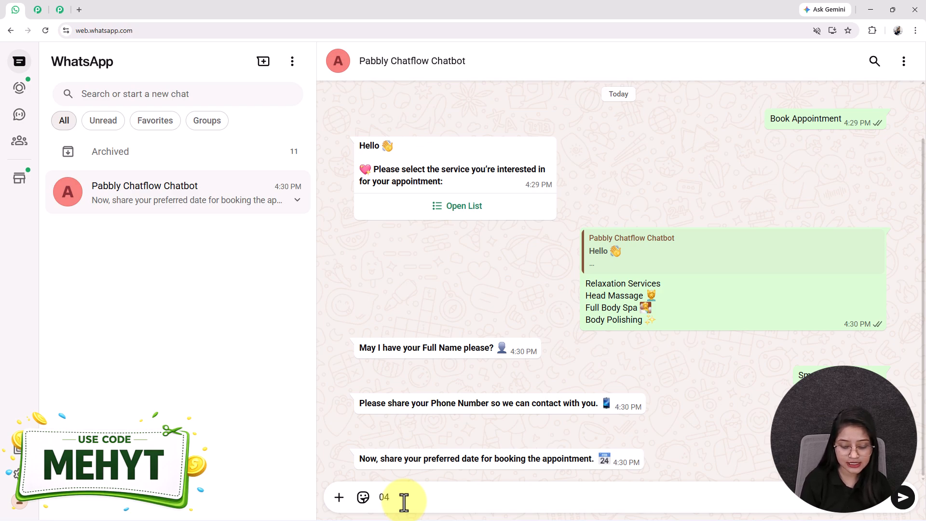
{"action": "key", "text": "Return"}
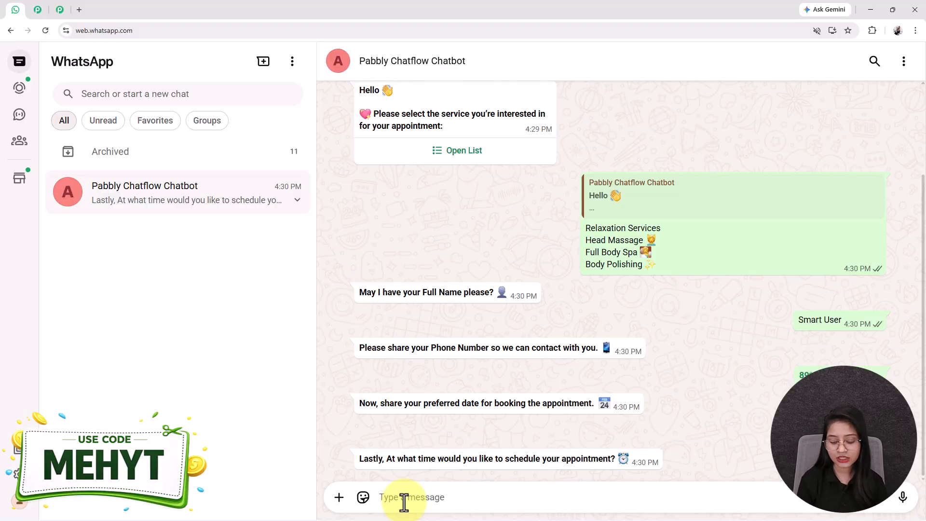
{"action": "key", "text": "Return"}
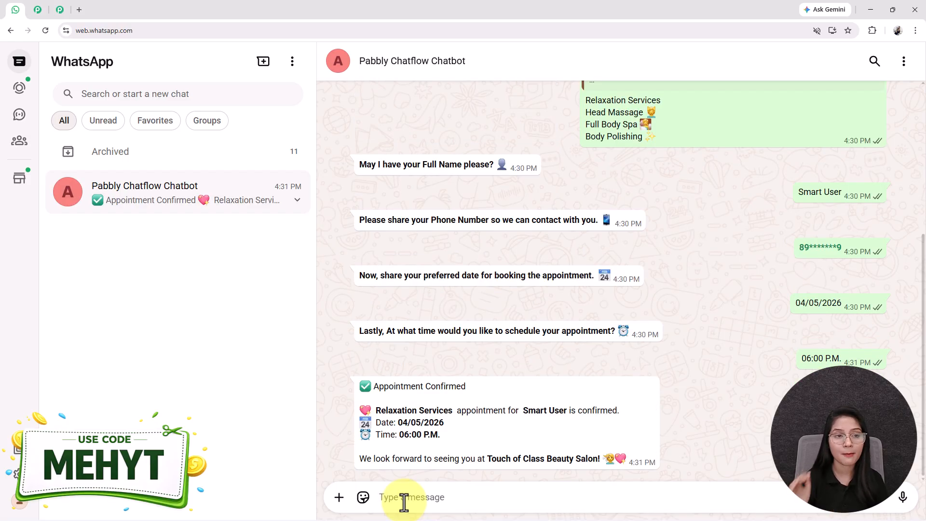
Highlight the service, name, date, time and salon sign-off in the Appointment Confirmed message.
{"action": "left_click_drag", "start_coordinate": [374, 410], "coordinate": [452, 406]}
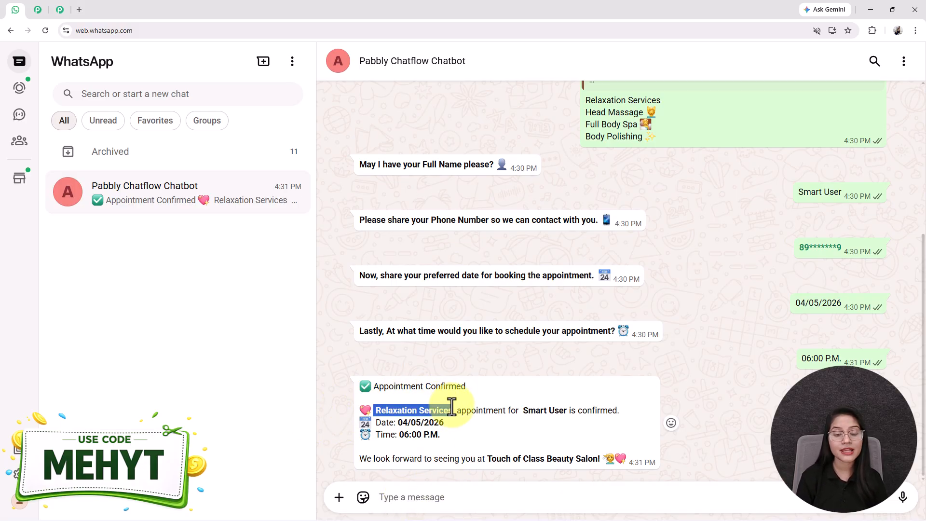
{"action": "left_click_drag", "start_coordinate": [674, 104], "coordinate": [586, 106]}
{"action": "left_click", "coordinate": [528, 430]}
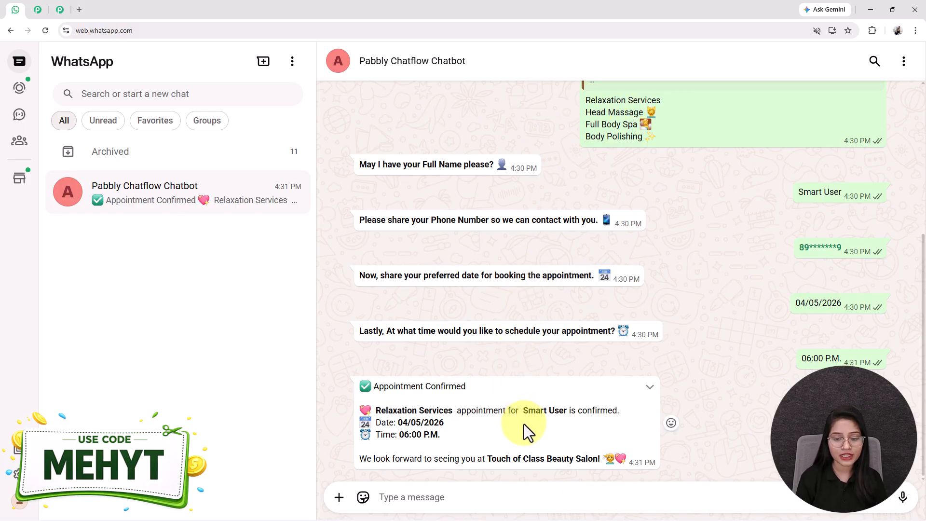
{"action": "left_click_drag", "start_coordinate": [523, 409], "coordinate": [568, 411]}
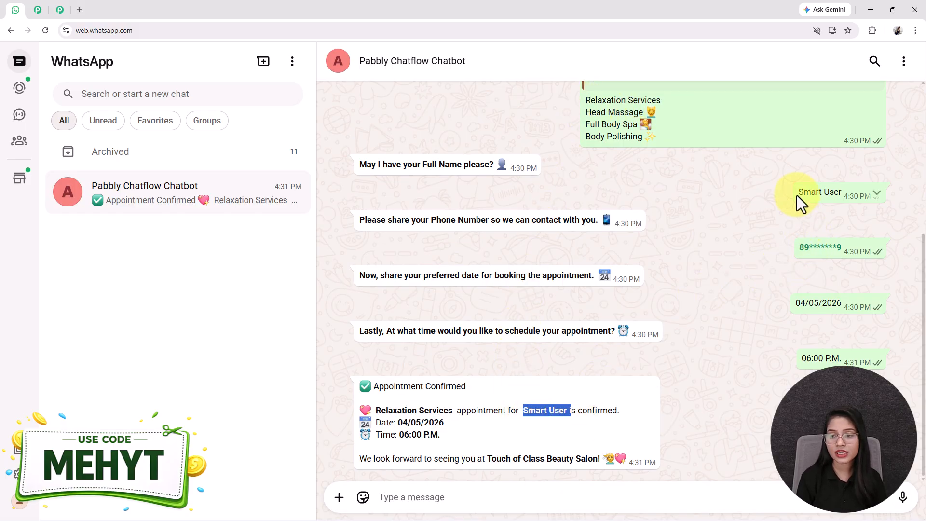
{"action": "left_click_drag", "start_coordinate": [797, 196], "coordinate": [849, 193]}
{"action": "left_click_drag", "start_coordinate": [398, 422], "coordinate": [499, 424]}
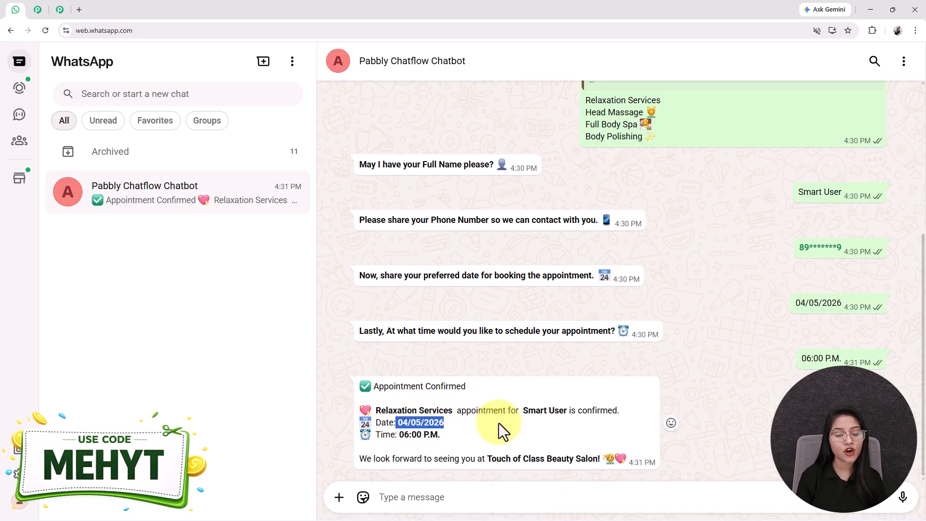
{"action": "left_click_drag", "start_coordinate": [399, 434], "coordinate": [462, 430]}
{"action": "left_click", "coordinate": [372, 459]}
{"action": "left_click_drag", "start_coordinate": [344, 461], "coordinate": [618, 459]}
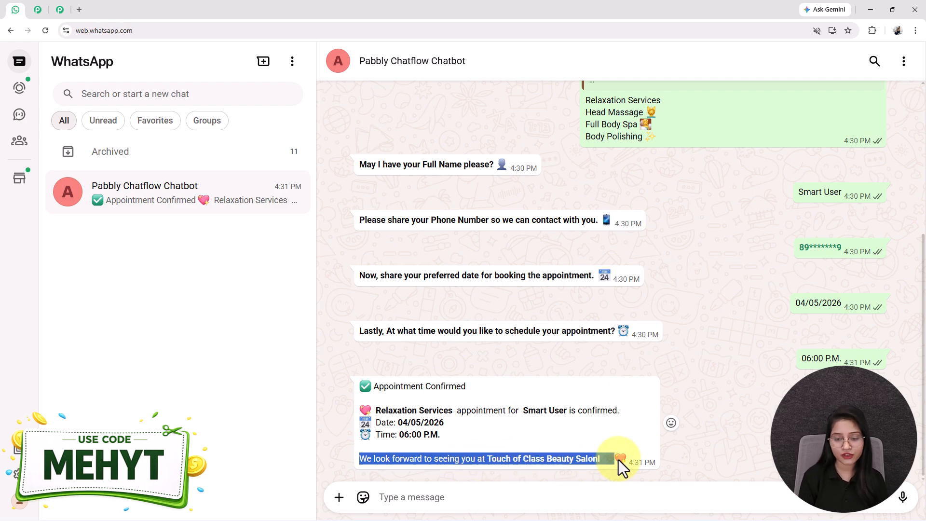
{"action": "left_click", "coordinate": [584, 393]}
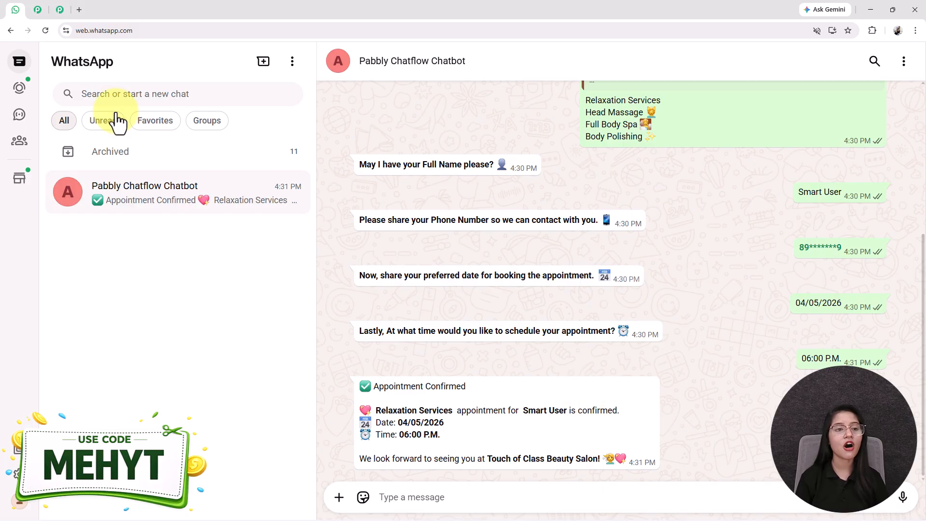
Load pabbly.com/chatflow in a new tab and dismiss its special offer popup.
{"action": "left_click", "coordinate": [79, 10]}
{"action": "type", "text": "pabb"}
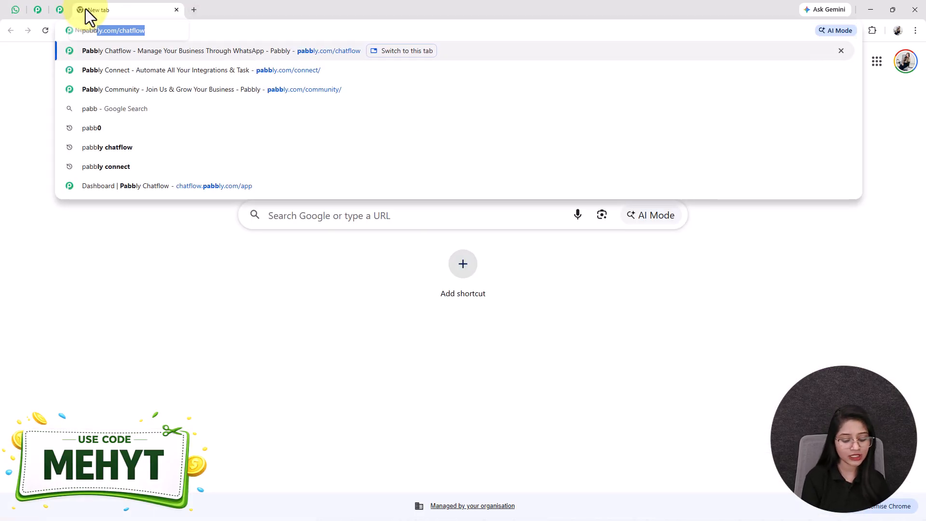
{"action": "key", "text": "Return"}
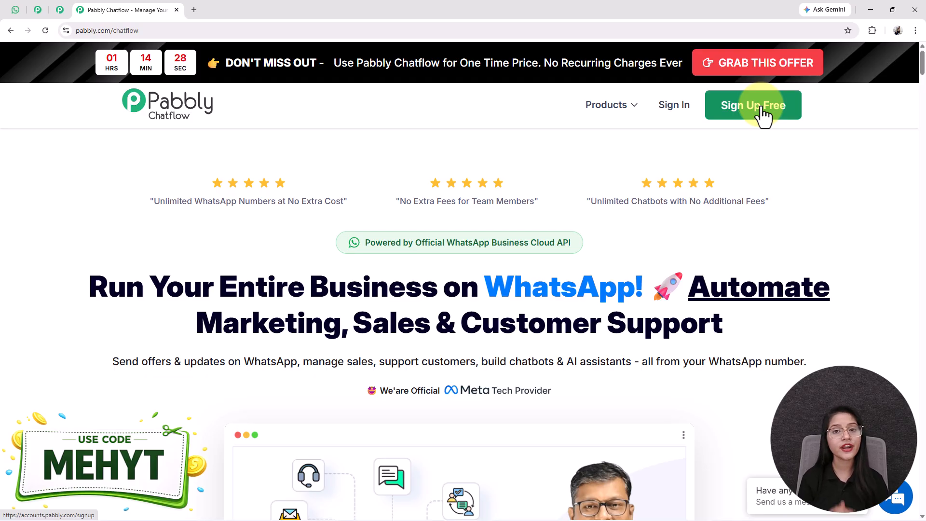
{"action": "mouse_move", "coordinate": [674, 60]}
{"action": "left_click", "coordinate": [623, 139]}
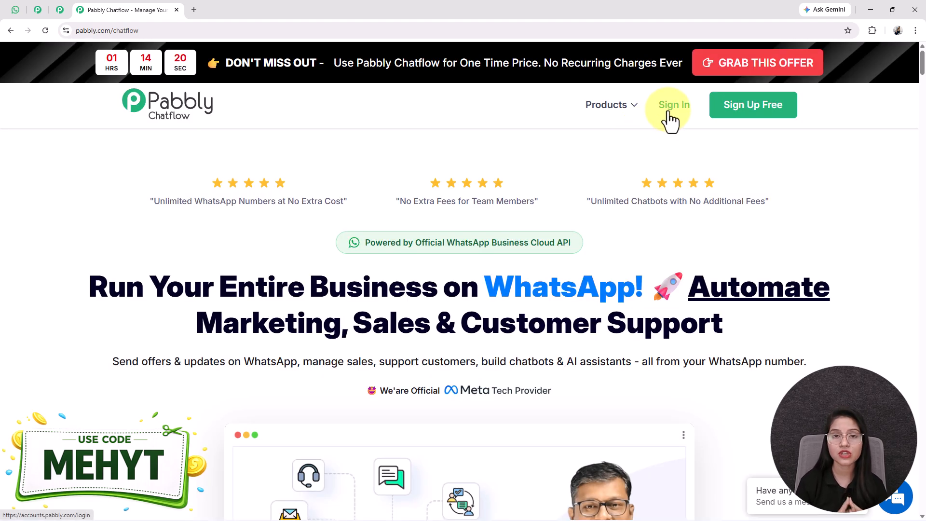
{"action": "left_click", "coordinate": [25, 3]}
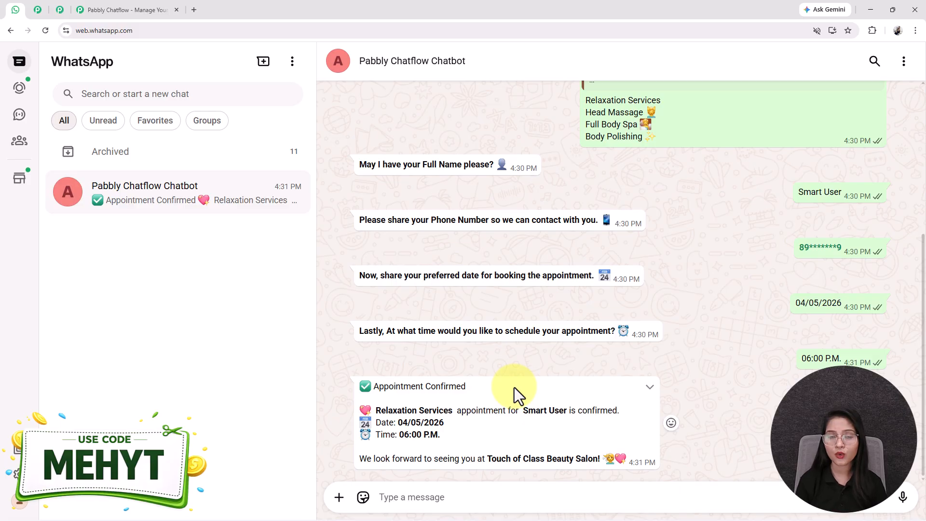
{"action": "left_click", "coordinate": [127, 11]}
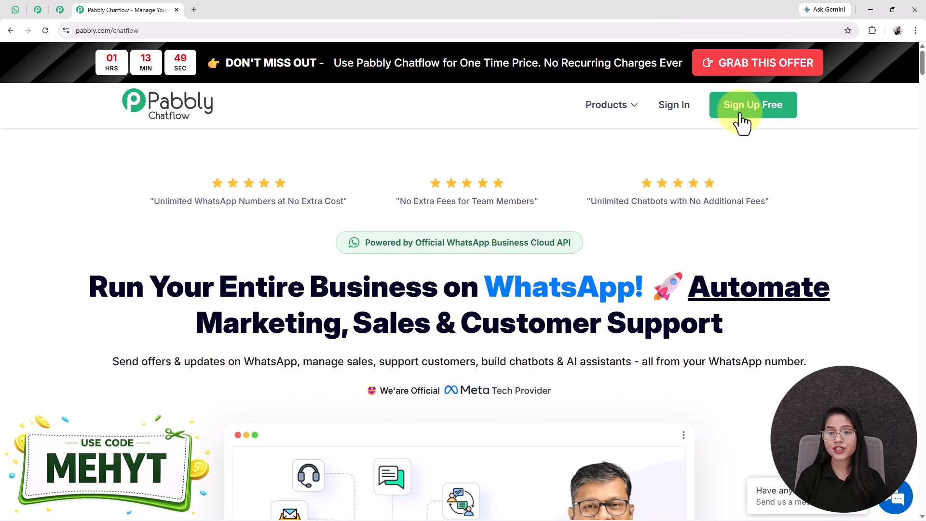
Sign in, launch the Pabbly Chatflow app from the apps list, and head to Flows.
{"action": "left_click", "coordinate": [686, 112]}
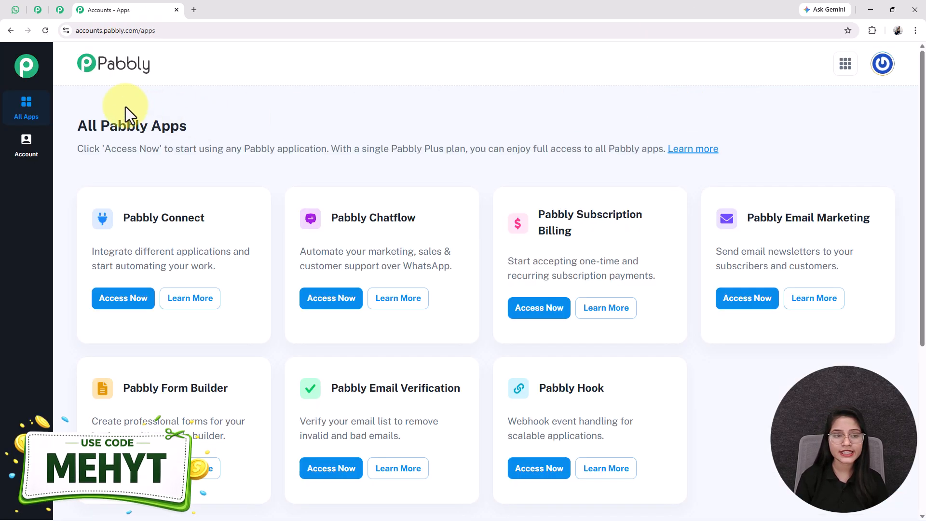
{"action": "left_click_drag", "start_coordinate": [79, 126], "coordinate": [300, 116]}
{"action": "left_click_drag", "start_coordinate": [332, 219], "coordinate": [467, 205]}
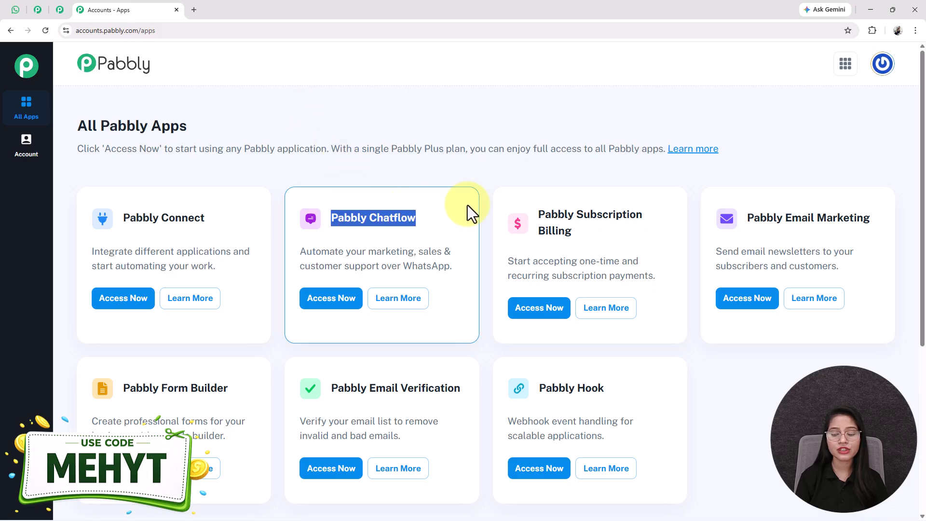
{"action": "left_click", "coordinate": [332, 299]}
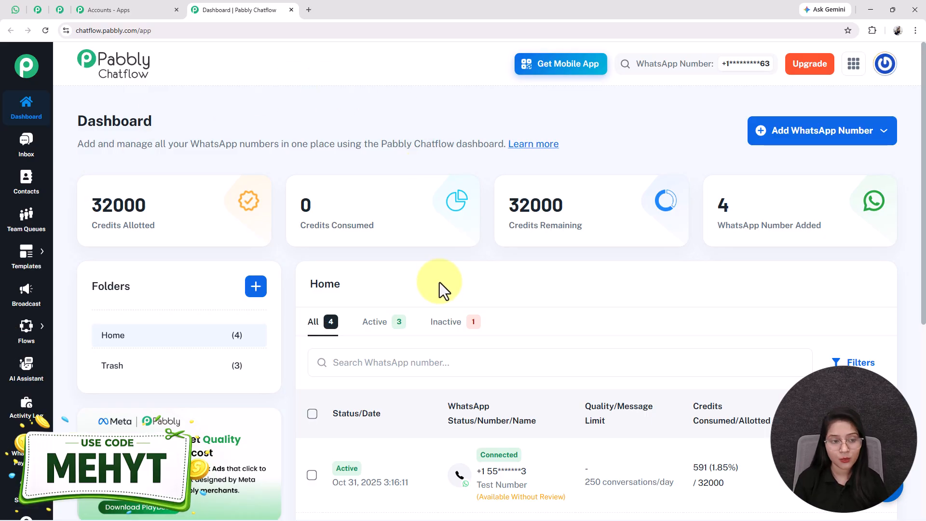
{"action": "mouse_move", "coordinate": [26, 326]}
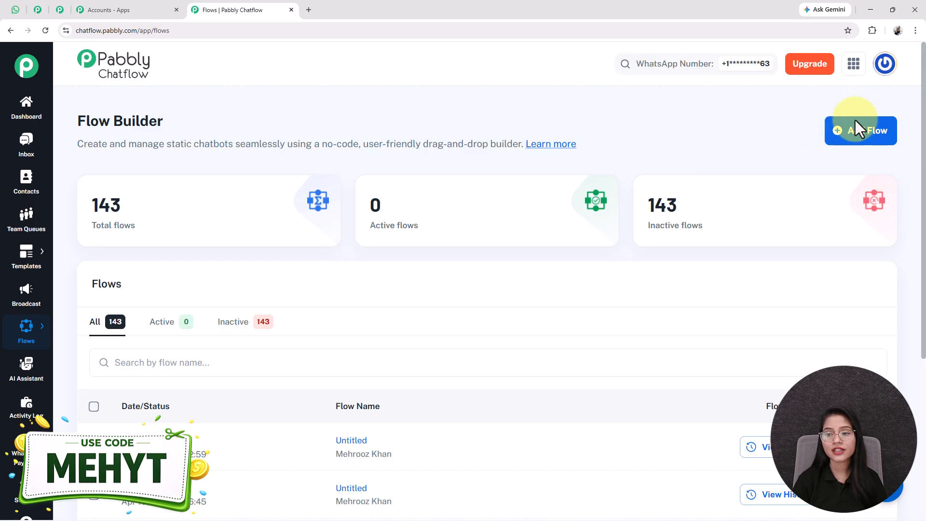
Add a new flow and replace 'Untitled' with the pasted 'Create a WhatsApp…' title.
{"action": "left_click", "coordinate": [857, 140]}
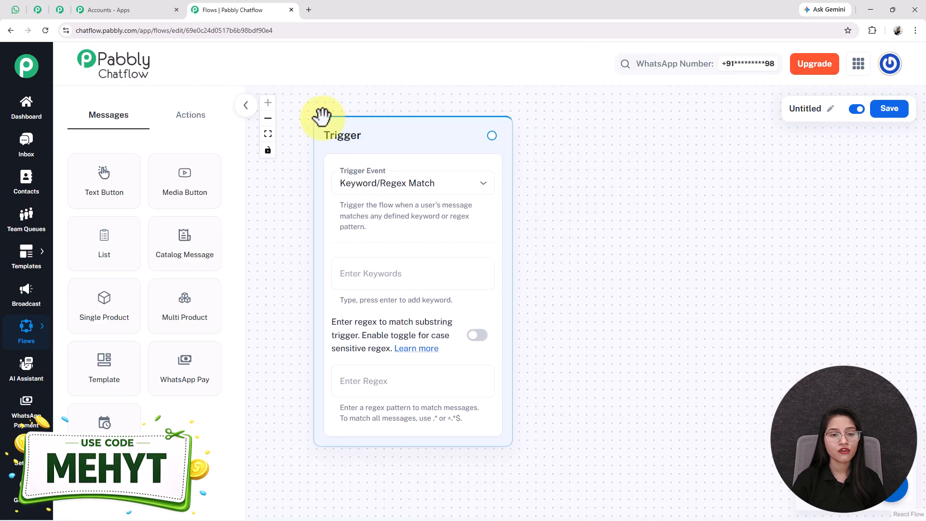
{"action": "left_click", "coordinate": [830, 110]}
{"action": "double_click", "coordinate": [796, 111]}
{"action": "key", "text": "ctrl+v"}
{"action": "key", "text": "Home"}
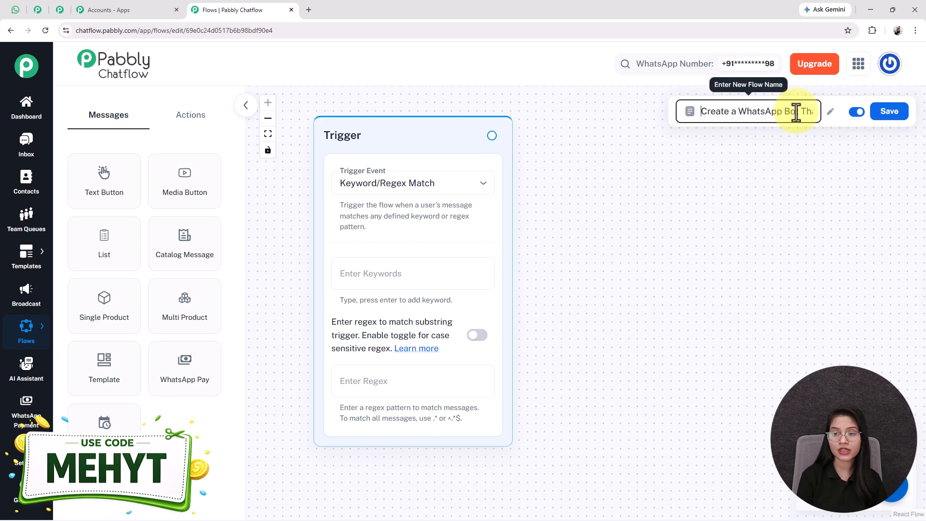
{"action": "key", "text": "Right"}
{"action": "key", "text": "Right"}
{"action": "key", "text": "Right"}
{"action": "key", "text": "Right"}
{"action": "key", "text": "Right"}
{"action": "key", "text": "Right"}
{"action": "key", "text": "Right"}
{"action": "key", "text": "Right"}
{"action": "key", "text": "Right"}
{"action": "key", "text": "Right"}
{"action": "key", "text": "Right"}
{"action": "key", "text": "Right"}
{"action": "key", "text": "Right"}
{"action": "key", "text": "Right"}
{"action": "key", "text": "Right"}
{"action": "key", "text": "Right"}
{"action": "key", "text": "Right"}
{"action": "key", "text": "Right"}
{"action": "key", "text": "Right"}
{"action": "key", "text": "Right"}
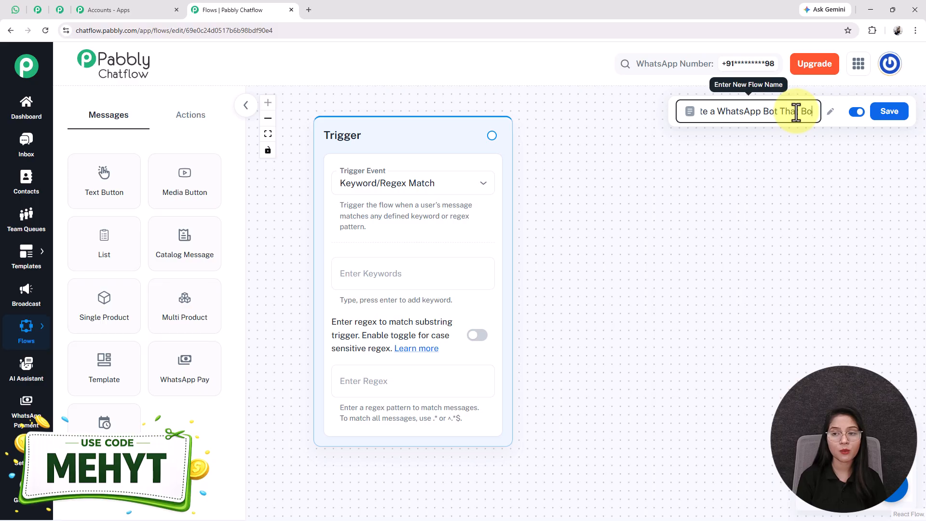
{"action": "key", "text": "Right"}
{"action": "key", "text": "Right"}
{"action": "key", "text": "Right"}
{"action": "key", "text": "Right"}
{"action": "key", "text": "Right"}
{"action": "key", "text": "Right"}
{"action": "key", "text": "Right"}
{"action": "key", "text": "Right"}
{"action": "key", "text": "Right"}
{"action": "key", "text": "Right"}
{"action": "key", "text": "Right"}
{"action": "key", "text": "Right"}
{"action": "key", "text": "Right"}
{"action": "key", "text": "Right"}
{"action": "key", "text": "Right"}
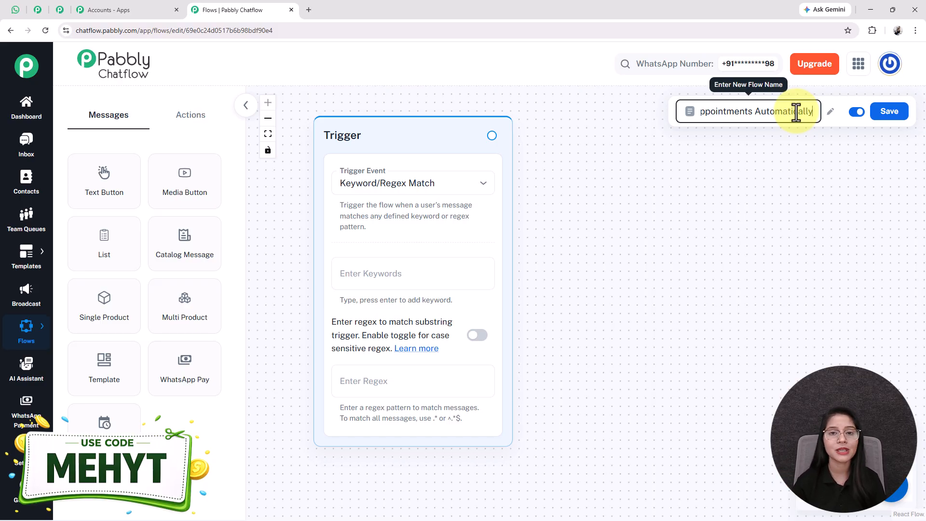
{"action": "left_click", "coordinate": [789, 153]}
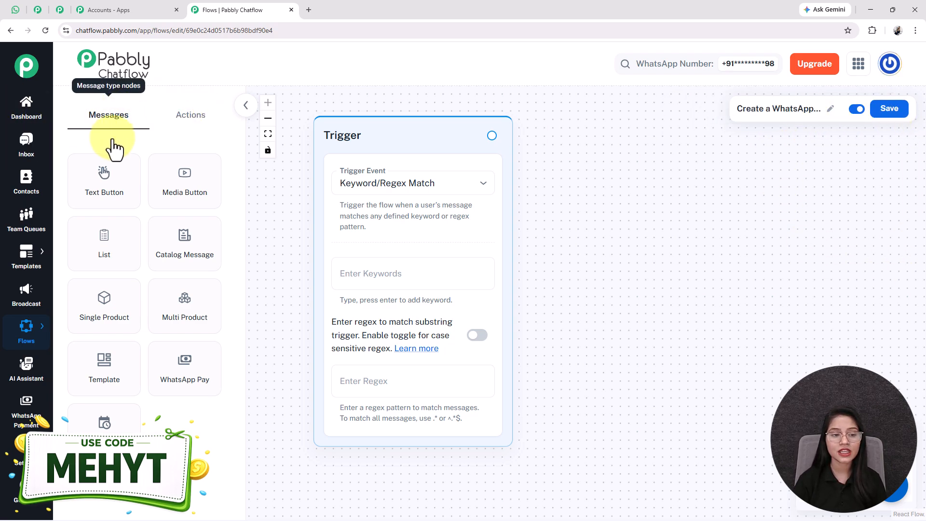
Browse the node panels and save the new flow.
{"action": "left_click", "coordinate": [191, 116]}
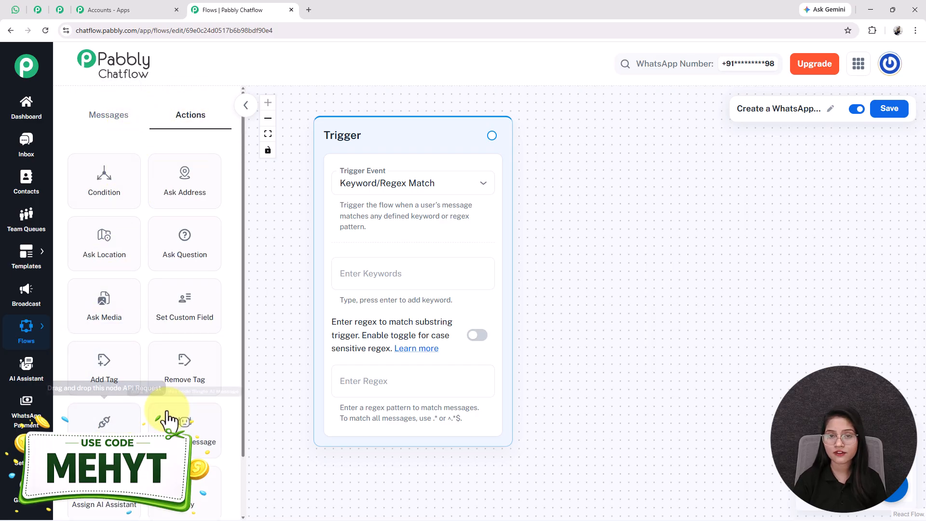
{"action": "left_click", "coordinate": [101, 118]}
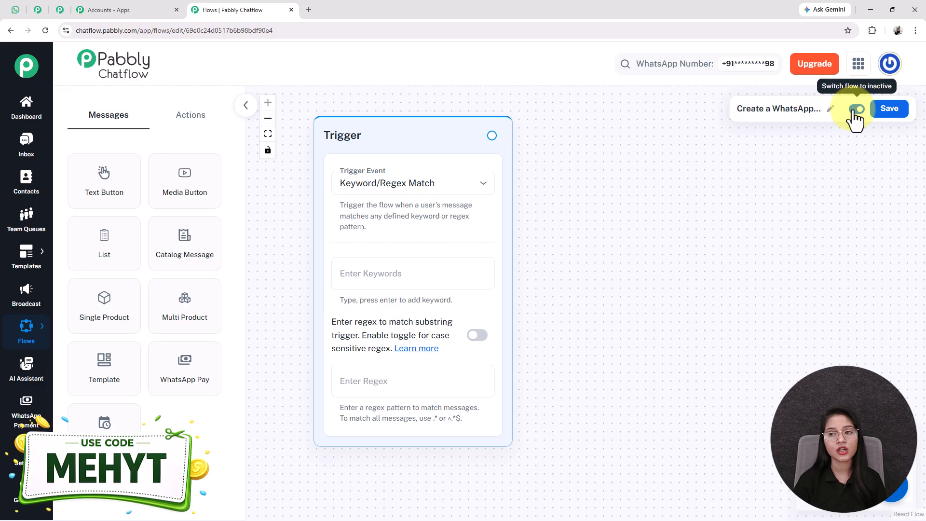
{"action": "left_click", "coordinate": [892, 110]}
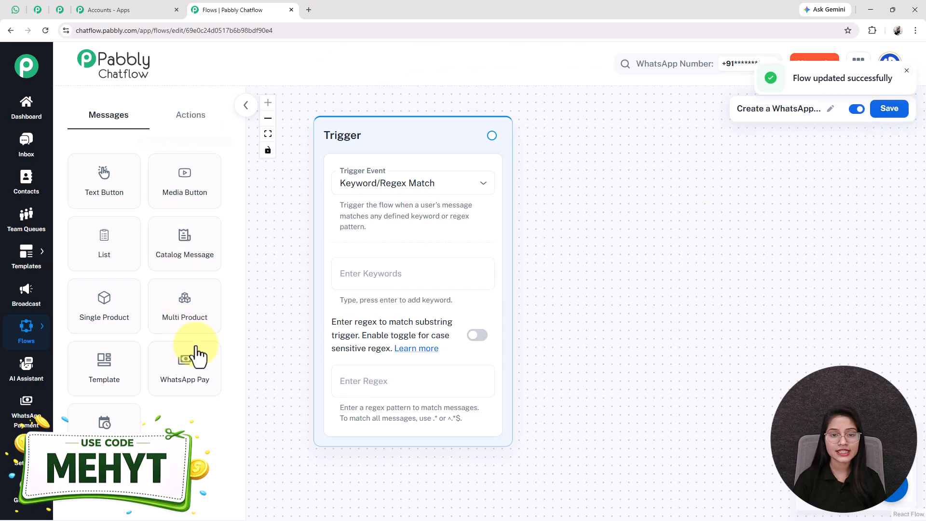
{"action": "left_click", "coordinate": [415, 189]}
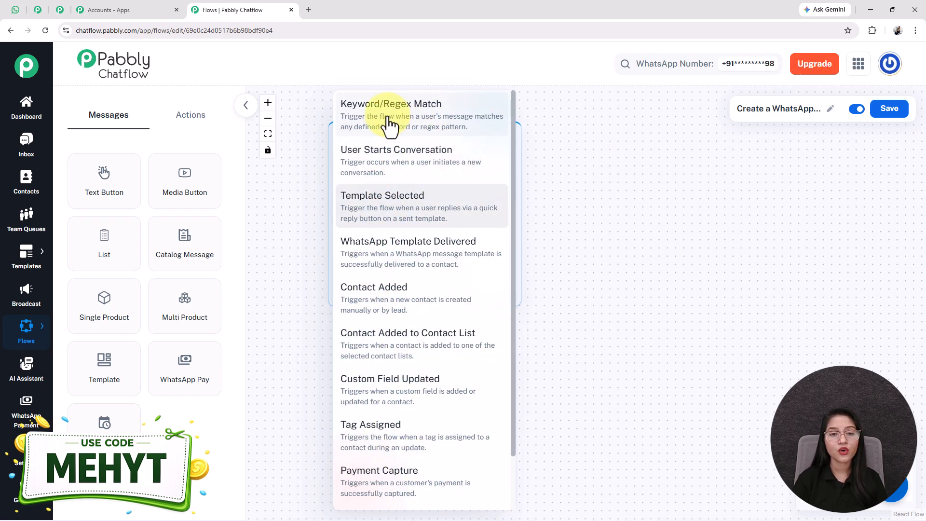
Set the trigger to Keyword/Regex Match with keywords Book Appointment, Hi and Hello.
{"action": "left_click", "coordinate": [392, 124]}
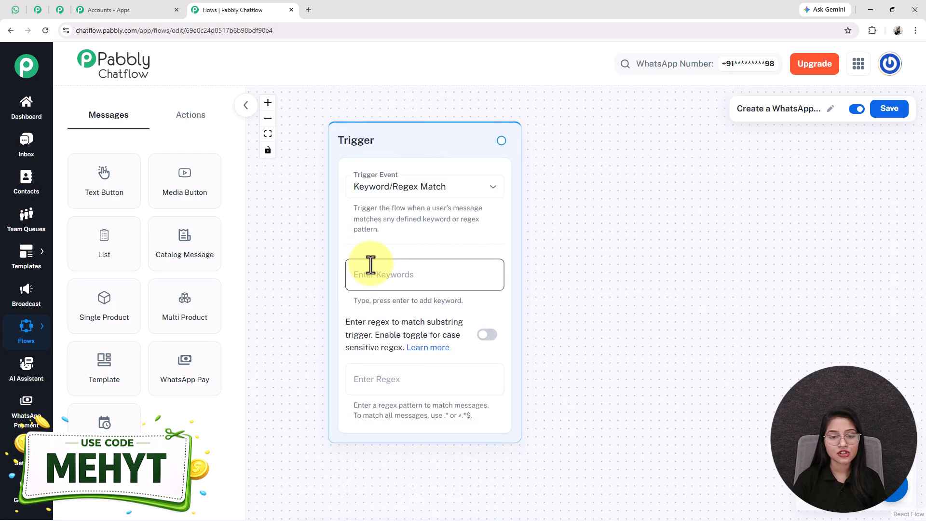
{"action": "left_click", "coordinate": [371, 265]}
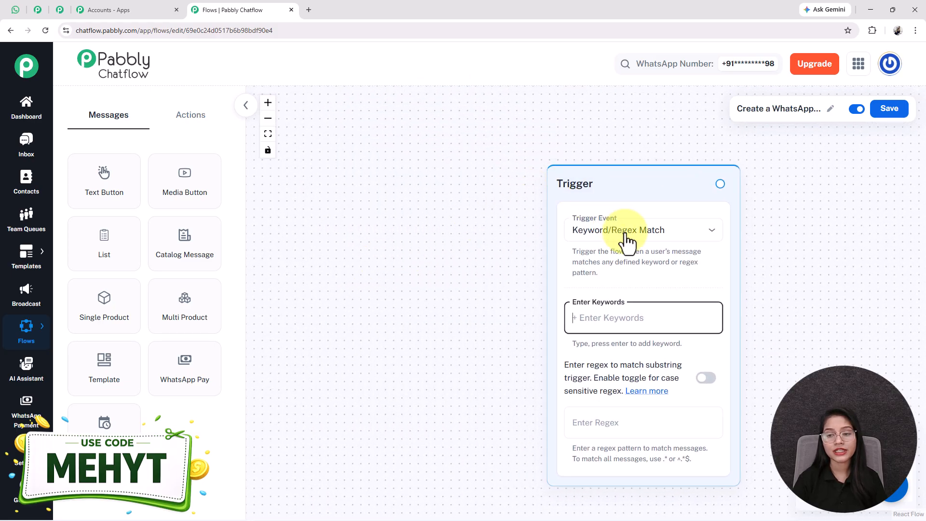
{"action": "left_click_drag", "start_coordinate": [807, 270], "coordinate": [608, 214]}
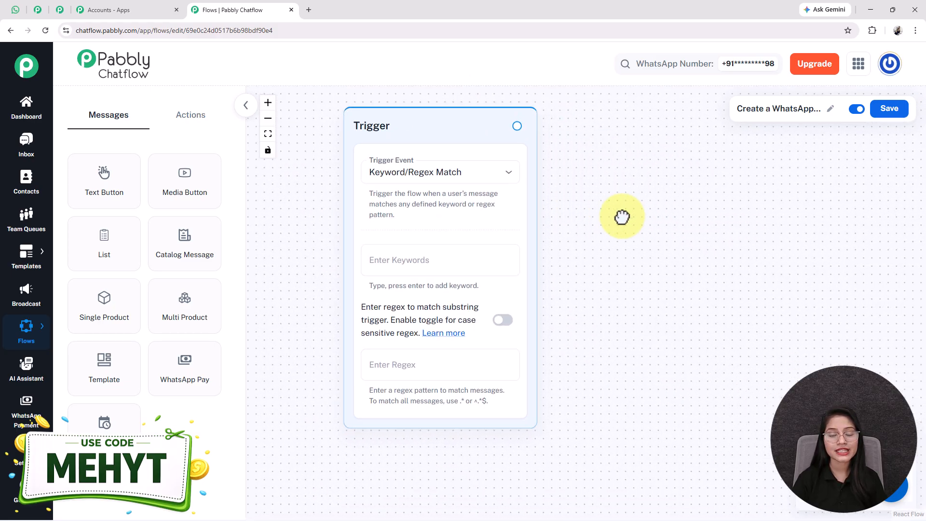
{"action": "left_click", "coordinate": [403, 259]}
{"action": "type", "text": "Hi"}
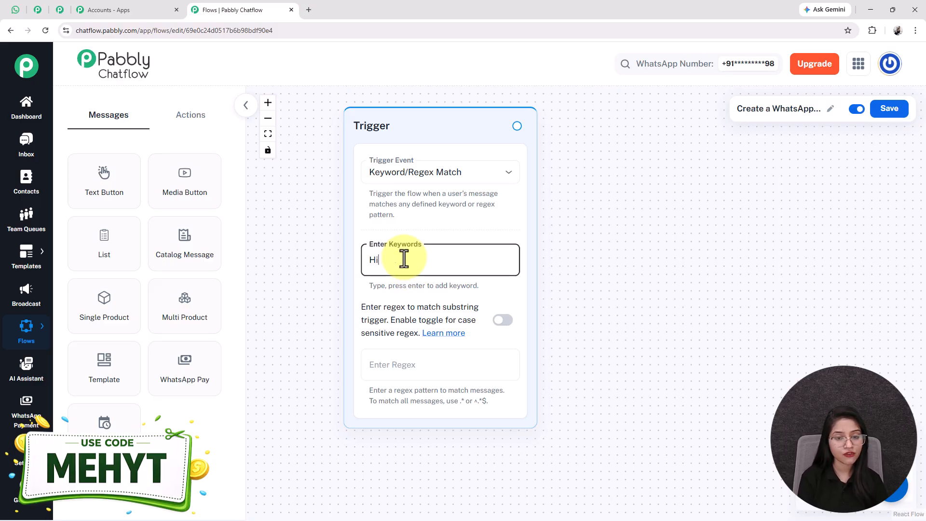
{"action": "key", "text": "BackSpace"}
{"action": "key", "text": "BackSpace"}
{"action": "type", "text": "B"}
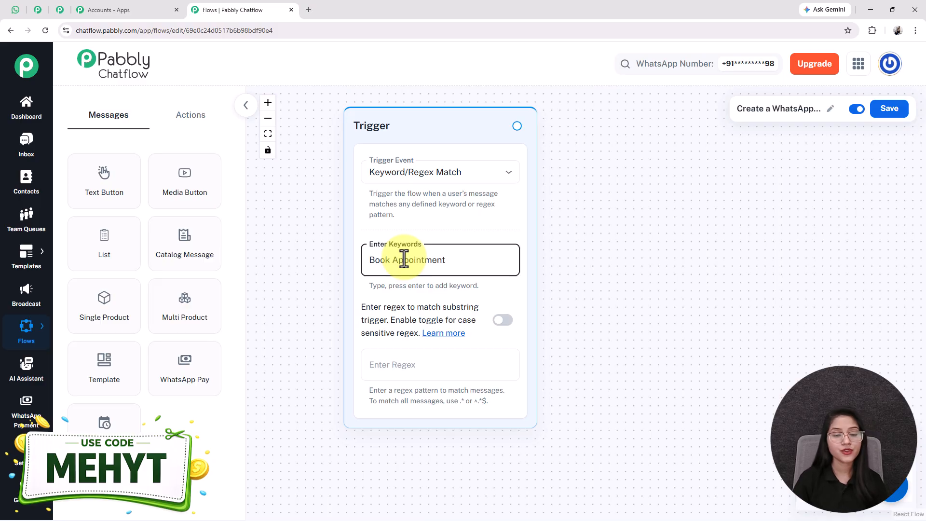
{"action": "type", "text": "ook Appointment"}
{"action": "key", "text": "Return"}
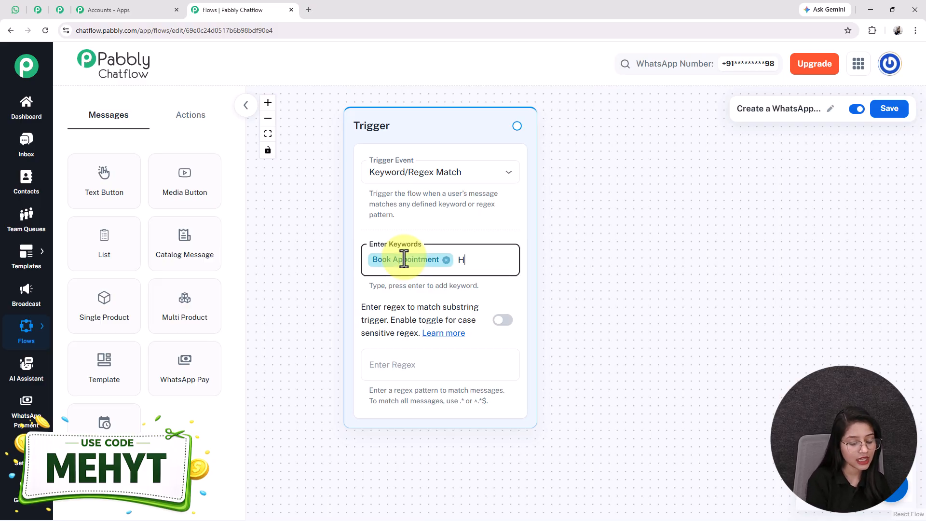
{"action": "type", "text": "Hi"}
{"action": "key", "text": "Return"}
{"action": "type", "text": "Hello"}
{"action": "key", "text": "Return"}
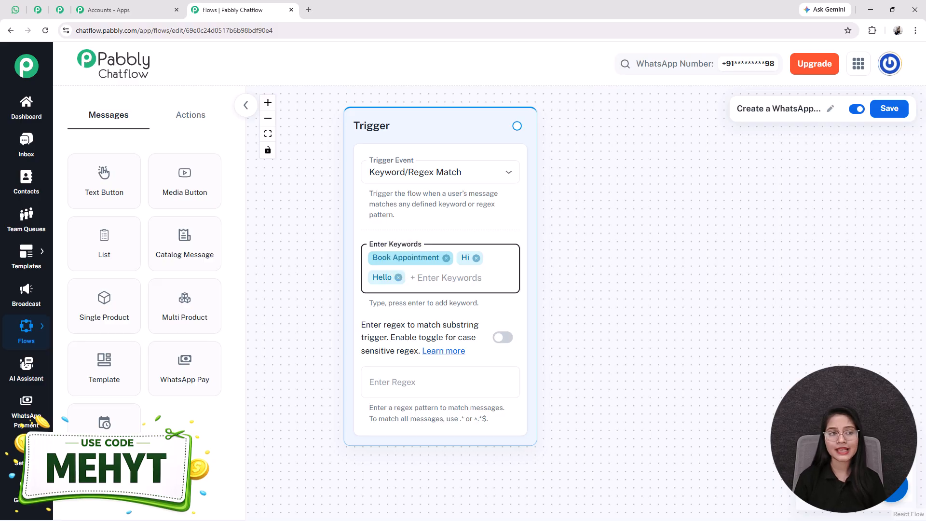
Review the bot's service-selection message and service list in the WhatsApp test chat.
{"action": "left_click", "coordinate": [15, 10]}
{"action": "left_click_drag", "start_coordinate": [360, 205], "coordinate": [443, 237]}
{"action": "left_click", "coordinate": [443, 237]}
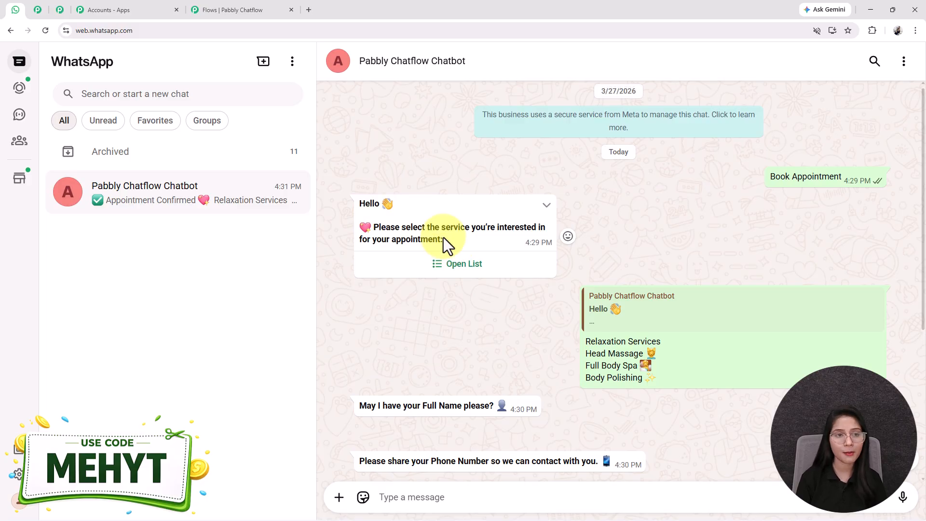
{"action": "scroll", "coordinate": [444, 237], "scroll_direction": "down", "scroll_amount": 2}
{"action": "scroll", "coordinate": [449, 229], "scroll_direction": "up", "scroll_amount": 1}
{"action": "left_click", "coordinate": [454, 216]}
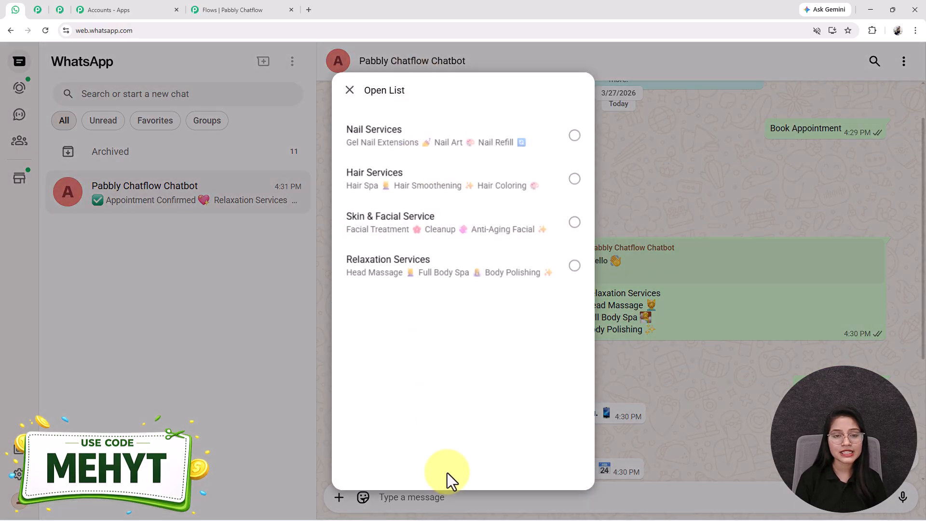
{"action": "left_click", "coordinate": [349, 91]}
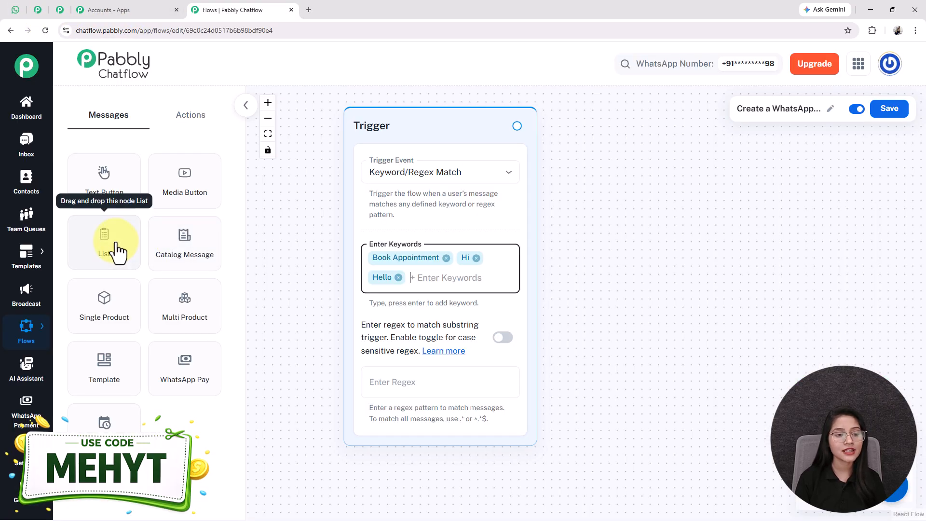
Add a List message node beside the Trigger and paste the service-selection greeting into its body.
{"action": "left_click_drag", "start_coordinate": [116, 252], "coordinate": [616, 290]}
{"action": "left_click_drag", "start_coordinate": [609, 203], "coordinate": [680, 151]}
{"action": "left_click_drag", "start_coordinate": [878, 266], "coordinate": [622, 231]}
{"action": "scroll", "coordinate": [748, 241], "scroll_direction": "down", "scroll_amount": 2}
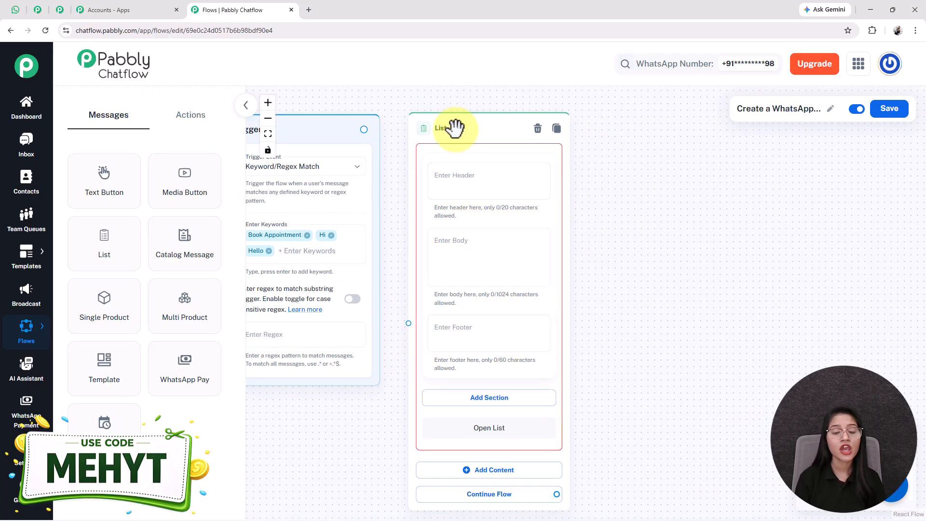
{"action": "left_click_drag", "start_coordinate": [450, 128], "coordinate": [475, 127]}
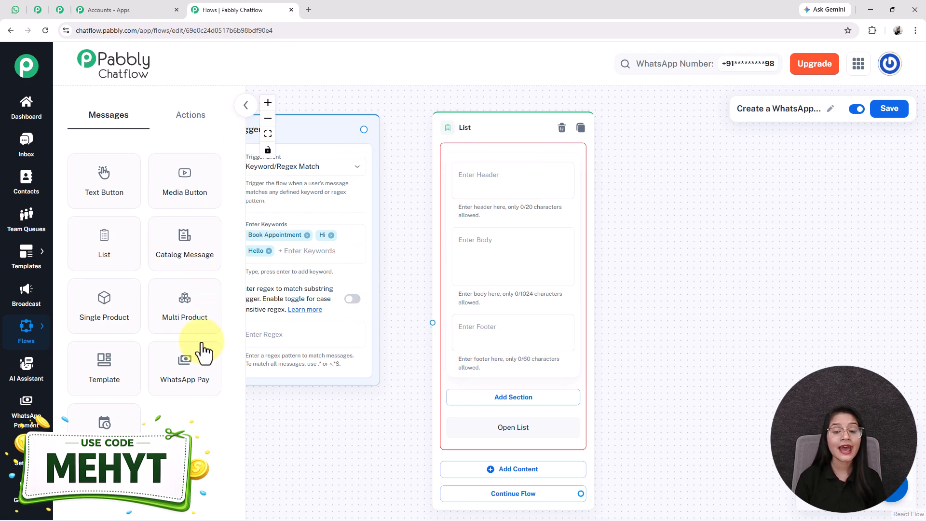
{"action": "left_click", "coordinate": [464, 257]}
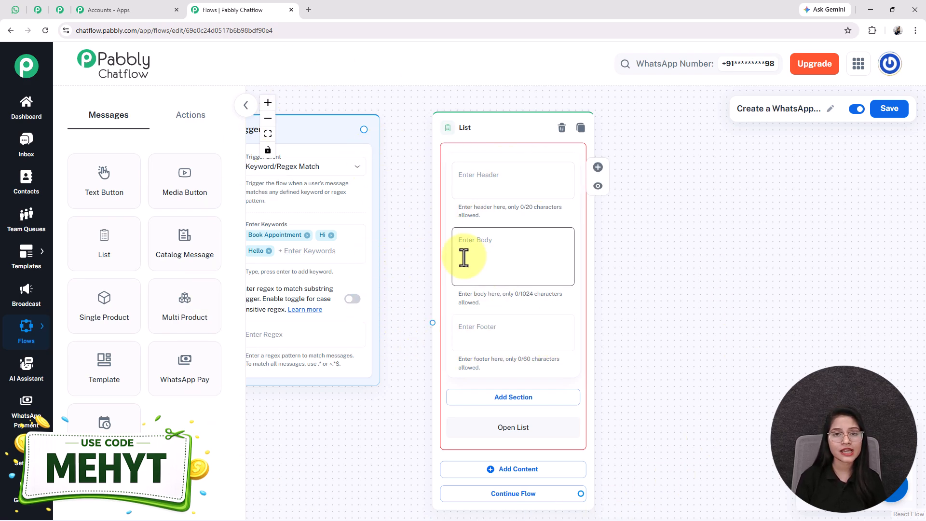
{"action": "key", "text": "ctrl+v"}
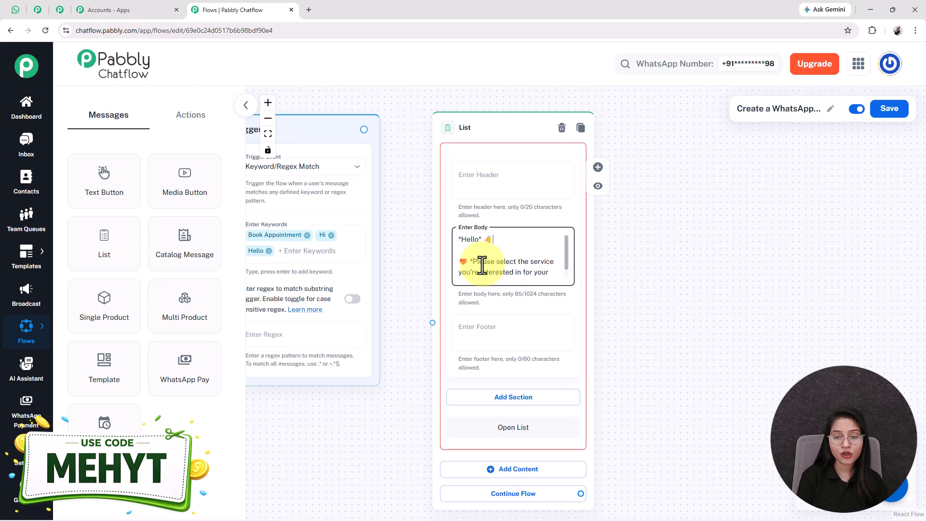
{"action": "key", "text": "Down"}
{"action": "key", "text": "Down"}
{"action": "key", "text": "Down"}
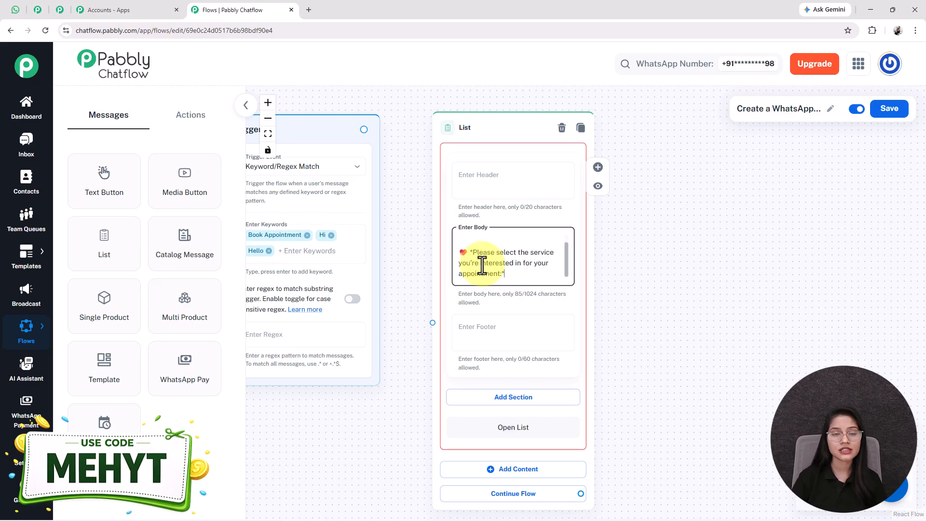
Add a list section titled 'Service Types'.
{"action": "left_click_drag", "start_coordinate": [390, 439], "coordinate": [364, 340]}
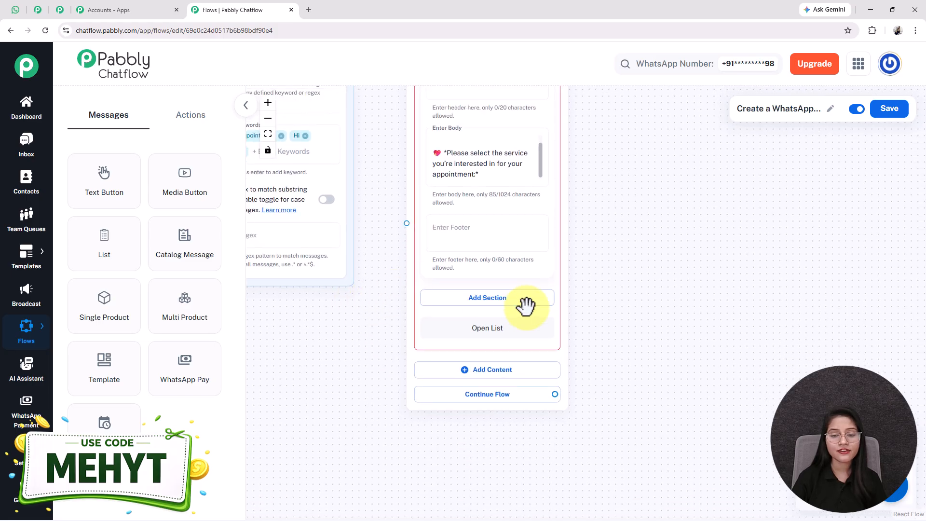
{"action": "left_click", "coordinate": [463, 300]}
{"action": "left_click", "coordinate": [453, 317]}
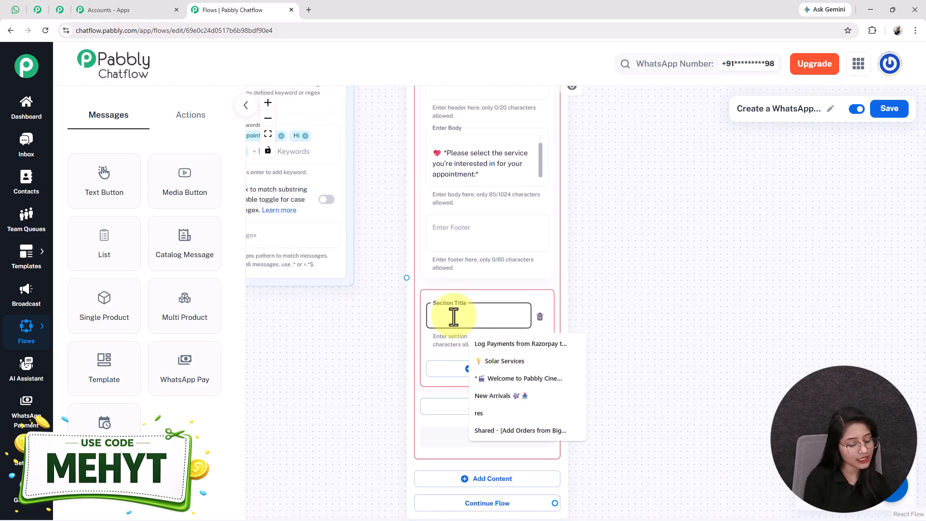
{"action": "type", "text": "Servi"}
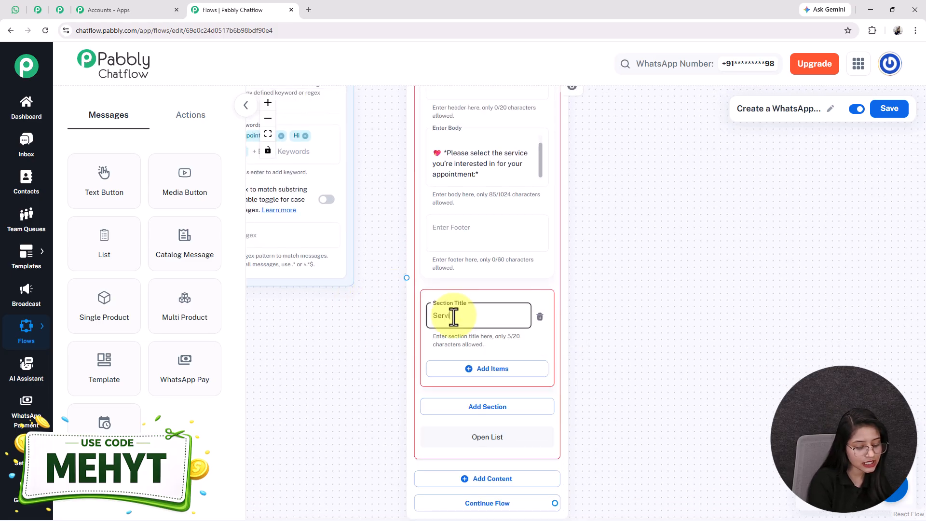
{"action": "type", "text": "ce Types"}
{"action": "left_click_drag", "start_coordinate": [639, 386], "coordinate": [614, 320]}
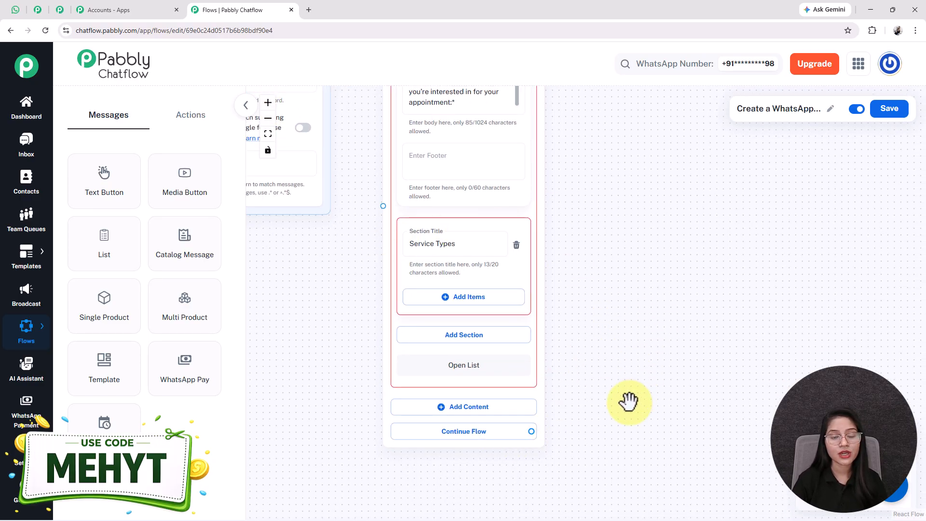
Add four service items under the Service Types section.
{"action": "left_click", "coordinate": [464, 299]}
{"action": "scroll", "coordinate": [584, 333], "scroll_direction": "down", "scroll_amount": 3}
{"action": "left_click", "coordinate": [465, 316]}
{"action": "scroll", "coordinate": [599, 299], "scroll_direction": "down", "scroll_amount": 3}
{"action": "left_click", "coordinate": [462, 333]}
{"action": "scroll", "coordinate": [562, 410], "scroll_direction": "down", "scroll_amount": 2}
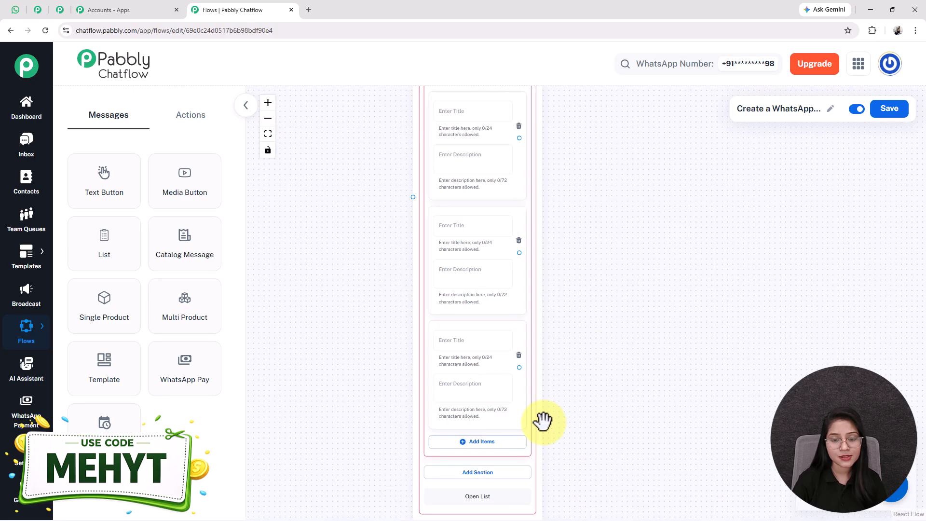
{"action": "left_click", "coordinate": [480, 444]}
{"action": "scroll", "coordinate": [542, 368], "scroll_direction": "down", "scroll_amount": 3}
{"action": "left_click_drag", "start_coordinate": [658, 317], "coordinate": [592, 267]}
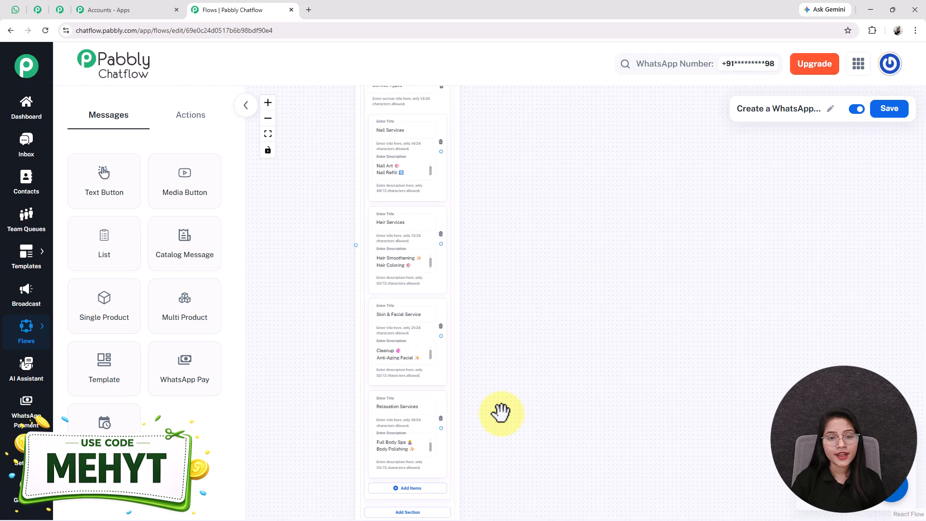
Fill in Nail, Hair, Skin & Facial and Relaxation Services items with their descriptions.
{"action": "scroll", "coordinate": [503, 380], "scroll_direction": "up", "scroll_amount": 2}
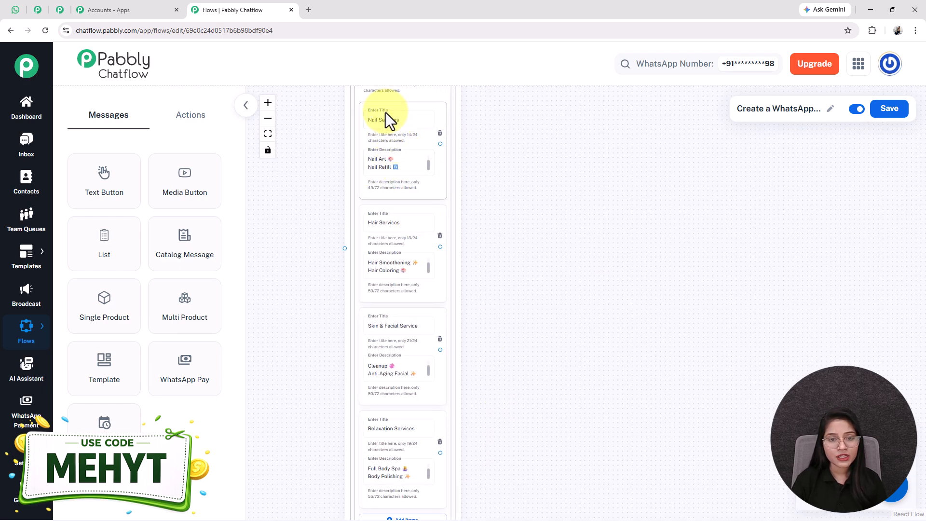
{"action": "left_click_drag", "start_coordinate": [386, 114], "coordinate": [579, 304]}
{"action": "scroll", "coordinate": [581, 306], "scroll_direction": "up", "scroll_amount": 2}
{"action": "left_click_drag", "start_coordinate": [672, 346], "coordinate": [592, 252]}
{"action": "left_click", "coordinate": [500, 257]}
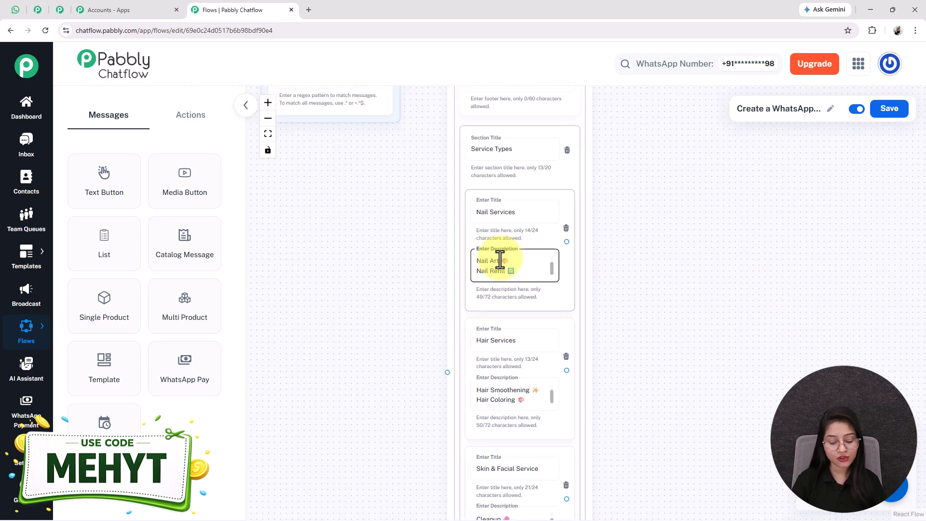
{"action": "left_click_drag", "start_coordinate": [405, 443], "coordinate": [356, 344]}
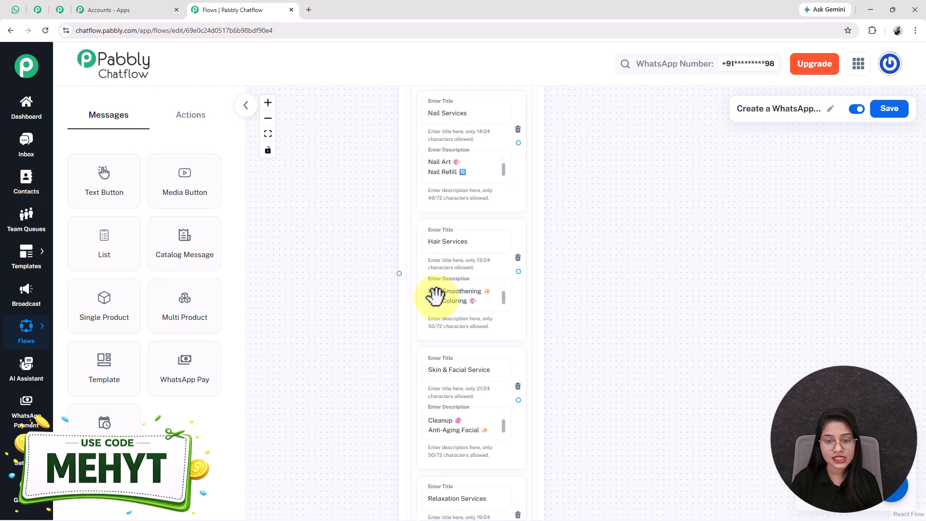
{"action": "double_click", "coordinate": [465, 245]}
{"action": "left_click_drag", "start_coordinate": [336, 403], "coordinate": [294, 207]}
{"action": "double_click", "coordinate": [405, 302]}
{"action": "scroll", "coordinate": [406, 307], "scroll_direction": "down", "scroll_amount": 4}
{"action": "scroll", "coordinate": [408, 277], "scroll_direction": "up", "scroll_amount": 1}
{"action": "scroll", "coordinate": [460, 254], "scroll_direction": "up", "scroll_amount": 2}
Connect the Trigger node's output to the List node's input.
{"action": "left_click_drag", "start_coordinate": [572, 197], "coordinate": [657, 383]}
{"action": "left_click_drag", "start_coordinate": [368, 151], "coordinate": [366, 409]}
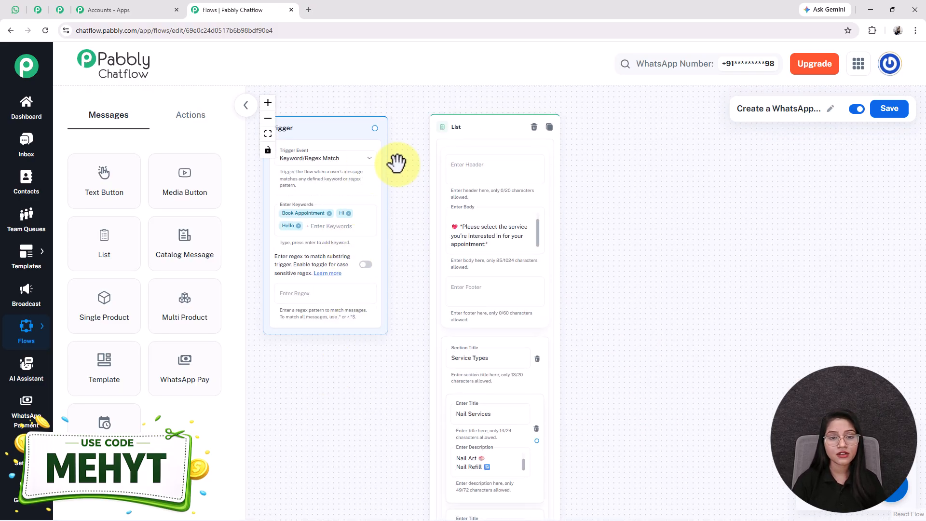
{"action": "left_click_drag", "start_coordinate": [375, 128], "coordinate": [430, 375]}
{"action": "scroll", "coordinate": [614, 391], "scroll_direction": "down", "scroll_amount": 2}
{"action": "left_click_drag", "start_coordinate": [746, 471], "coordinate": [641, 342]}
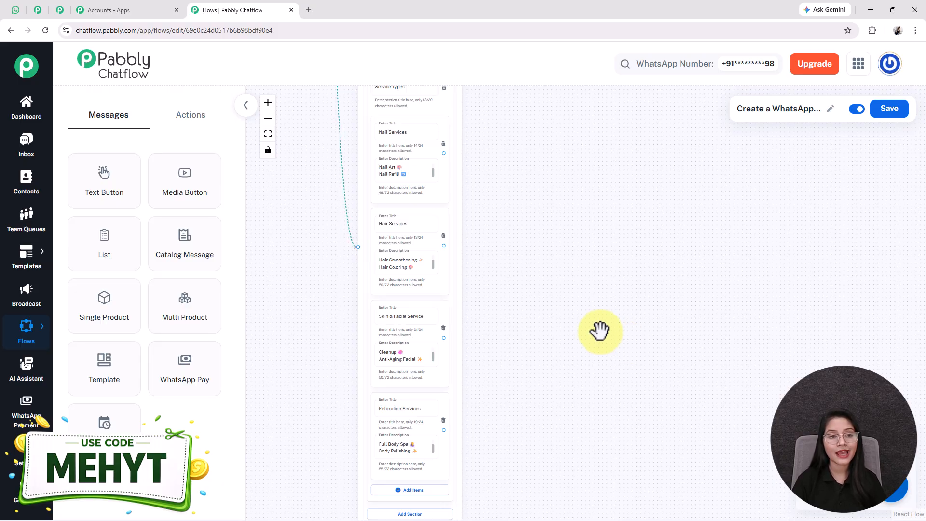
Check the chatbot conversation in the WhatsApp Web test chat.
{"action": "left_click", "coordinate": [19, 14]}
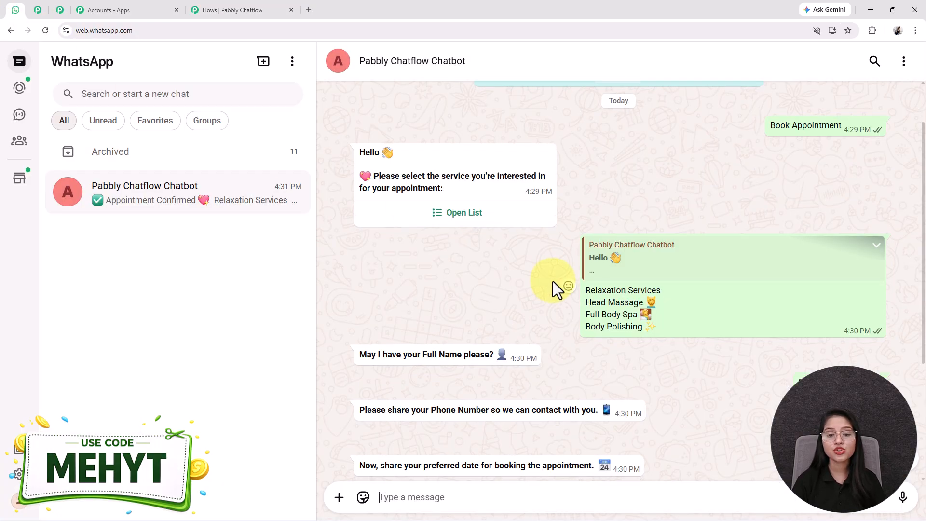
{"action": "scroll", "coordinate": [553, 282], "scroll_direction": "down", "scroll_amount": 2}
{"action": "left_click_drag", "start_coordinate": [361, 261], "coordinate": [481, 267]}
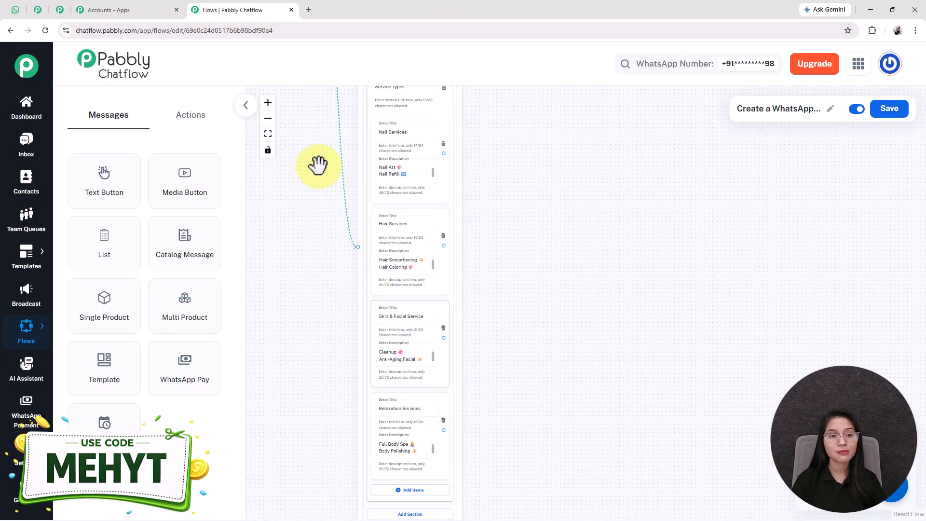
Add a Set Custom Field node that stores 'Nail Services' in the ServiceType field.
{"action": "left_click", "coordinate": [190, 123]}
{"action": "left_click_drag", "start_coordinate": [184, 338], "coordinate": [542, 324]}
{"action": "left_click_drag", "start_coordinate": [502, 297], "coordinate": [525, 121]}
{"action": "left_click", "coordinate": [530, 154]}
{"action": "scroll", "coordinate": [548, 362], "scroll_direction": "down", "scroll_amount": 15}
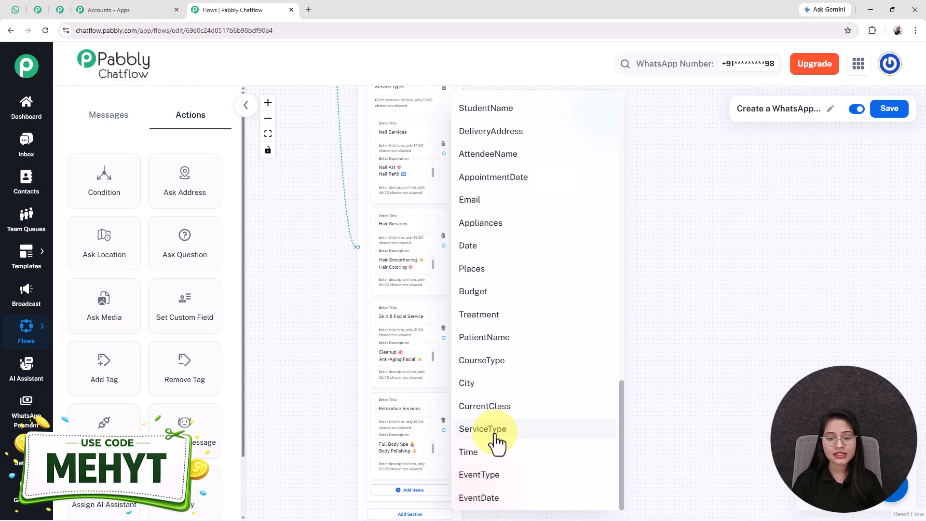
{"action": "left_click", "coordinate": [497, 429]}
{"action": "scroll", "coordinate": [548, 287], "scroll_direction": "up", "scroll_amount": 5}
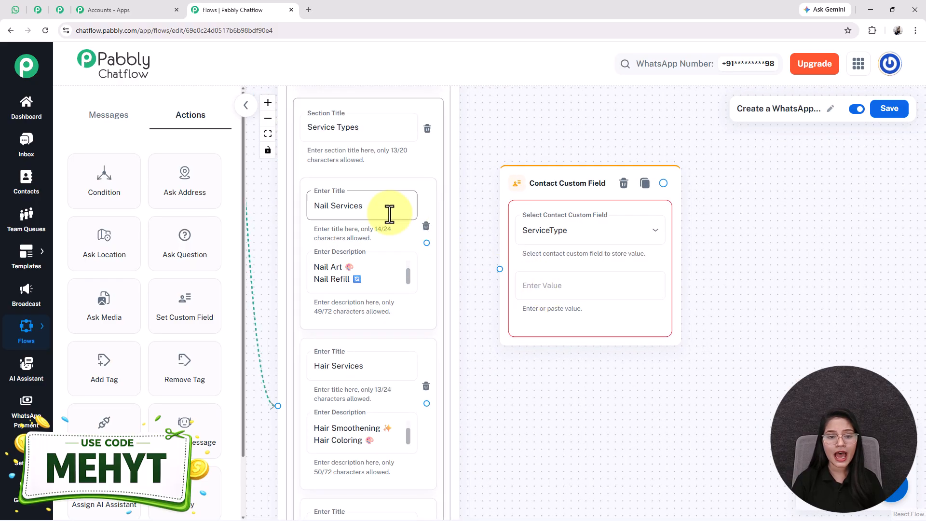
{"action": "triple_click", "coordinate": [368, 204]}
{"action": "key", "text": "ctrl+c"}
{"action": "left_click", "coordinate": [571, 285]}
{"action": "key", "text": "ctrl+v"}
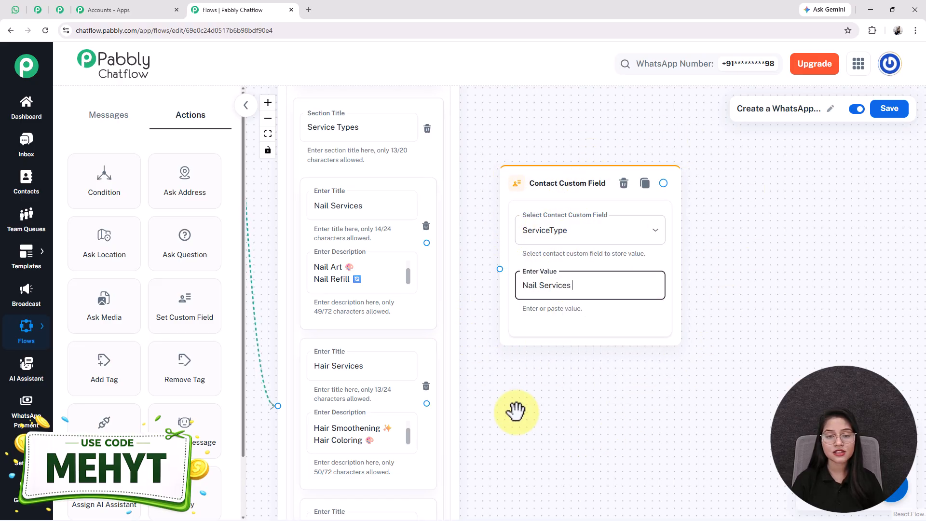
Connect the Nail Services list item to the new node and save the flow.
{"action": "left_click_drag", "start_coordinate": [505, 222], "coordinate": [570, 181]}
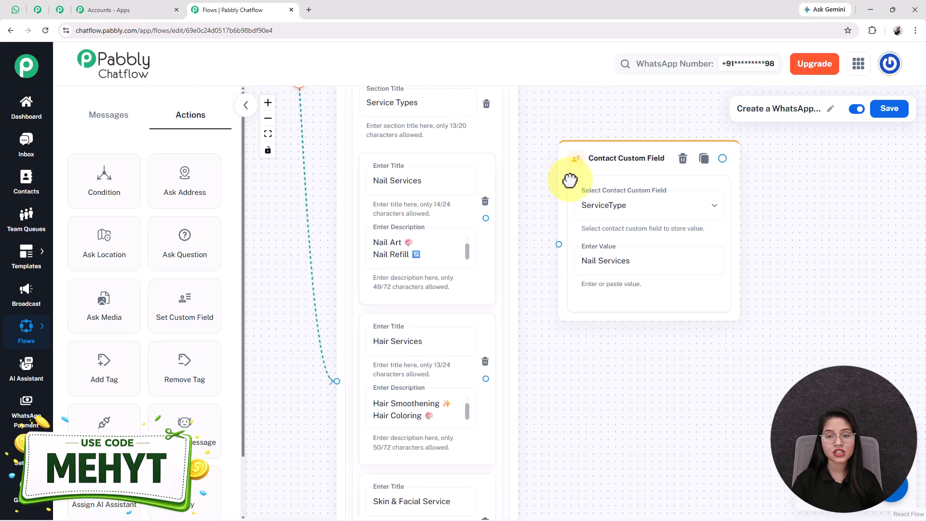
{"action": "left_click_drag", "start_coordinate": [486, 218], "coordinate": [549, 250]}
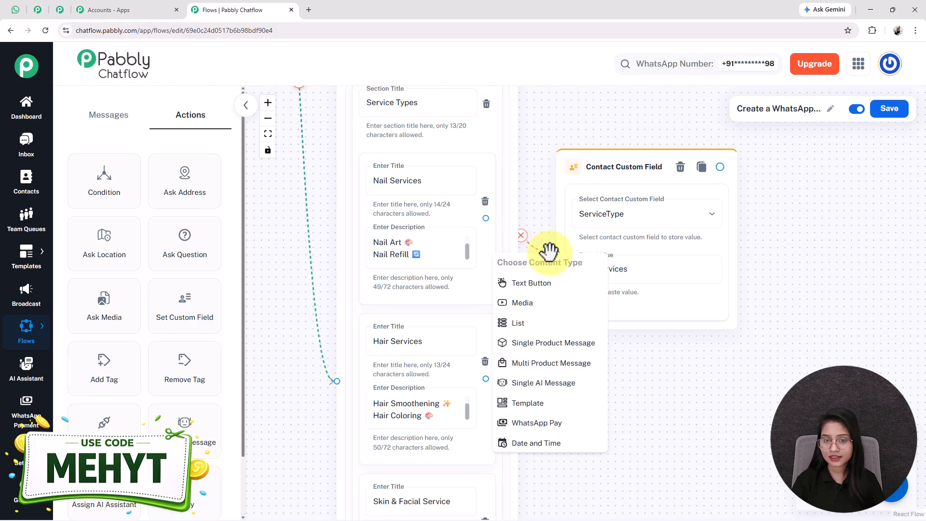
{"action": "left_click", "coordinate": [584, 272]}
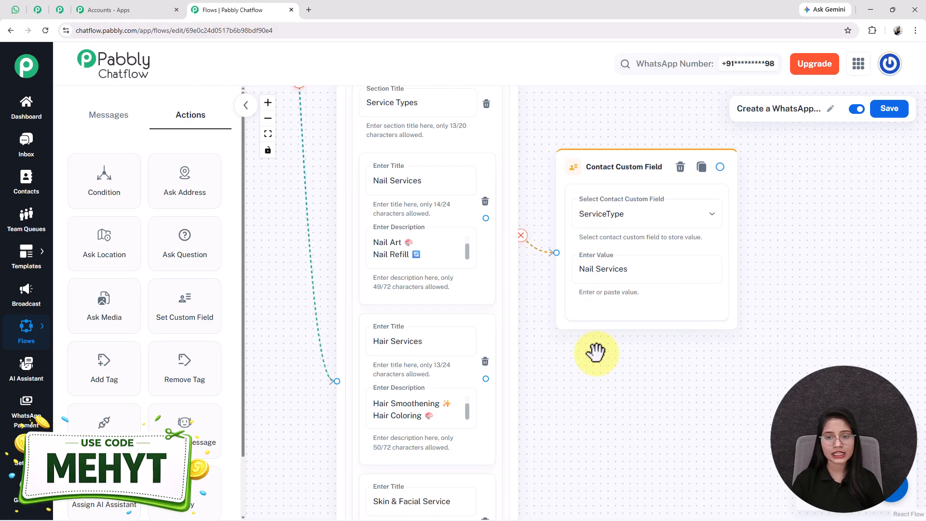
{"action": "left_click", "coordinate": [878, 113]}
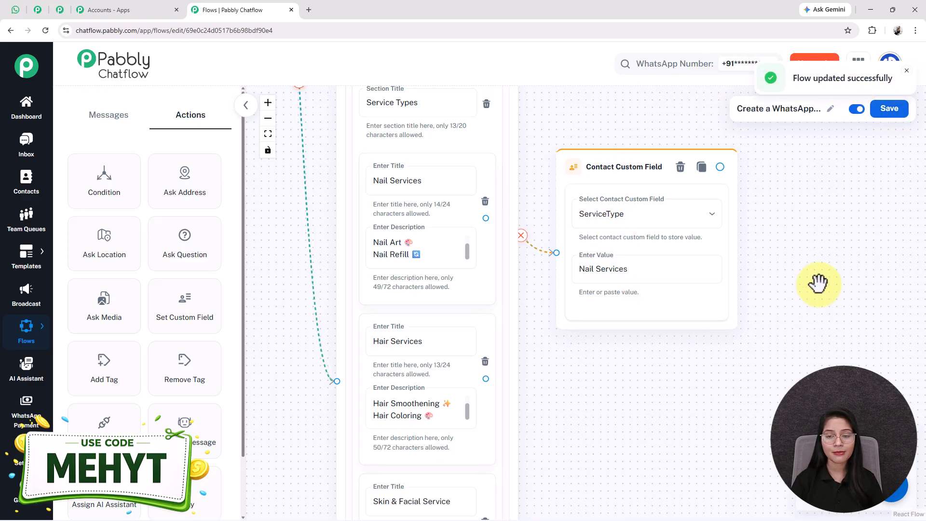
{"action": "scroll", "coordinate": [602, 413], "scroll_direction": "down", "scroll_amount": 3}
{"action": "left_click_drag", "start_coordinate": [613, 397], "coordinate": [524, 351]}
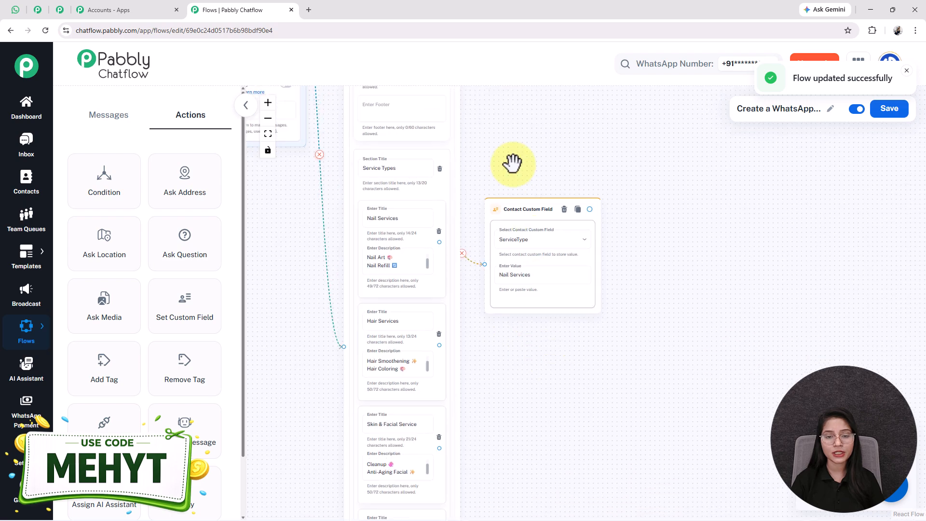
{"action": "left_click_drag", "start_coordinate": [536, 203], "coordinate": [533, 181]}
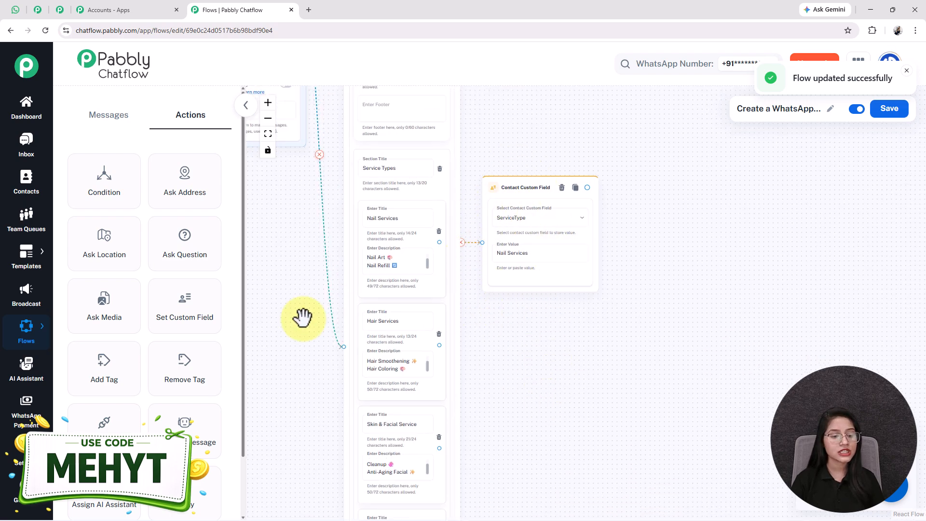
Open the Contact Custom Fields settings page in a new browser tab.
{"action": "mouse_move", "coordinate": [17, 470]}
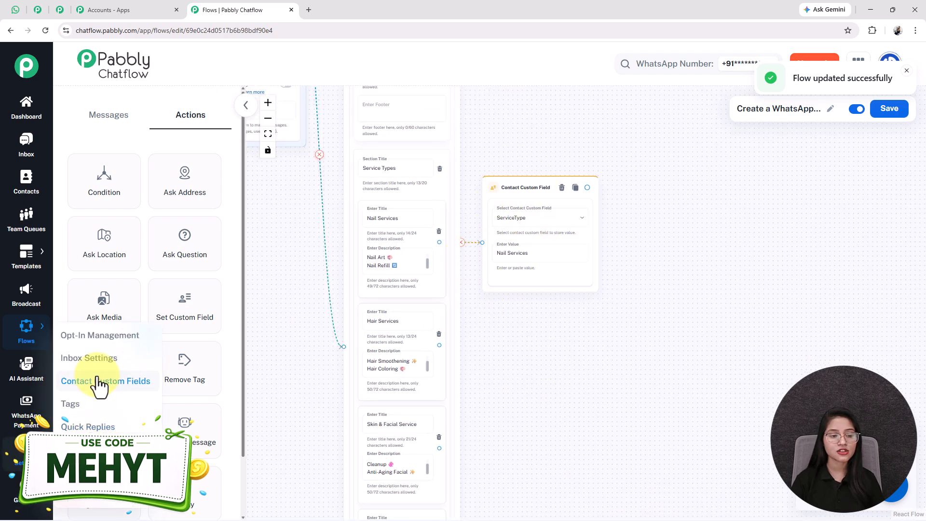
{"action": "right_click", "coordinate": [116, 382]}
{"action": "left_click", "coordinate": [129, 389]}
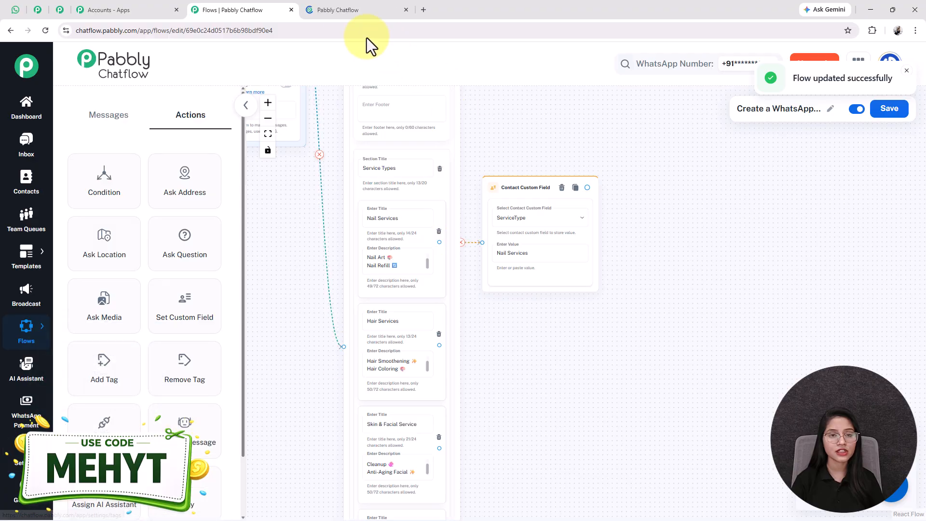
{"action": "left_click", "coordinate": [348, 13]}
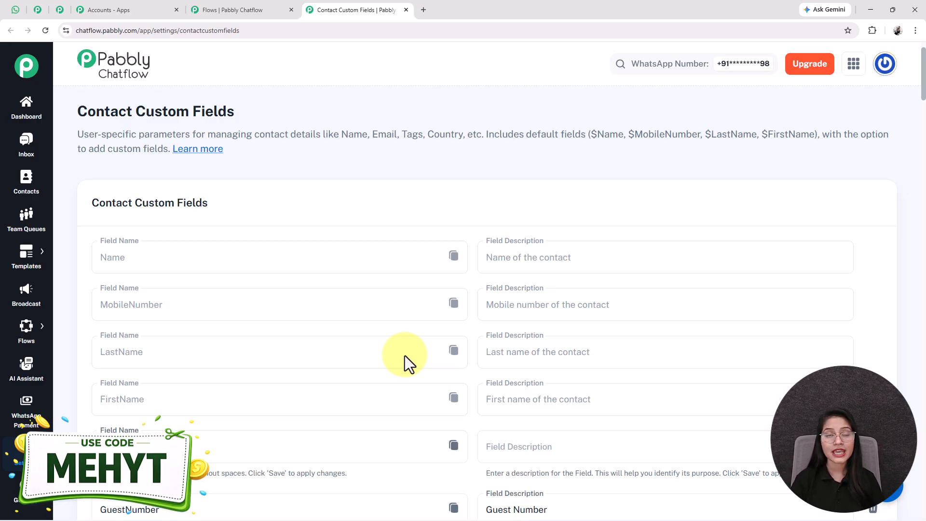
Scroll the custom fields list to check for ServiceType and add a new blank field row.
{"action": "scroll", "coordinate": [404, 355], "scroll_direction": "down", "scroll_amount": 12}
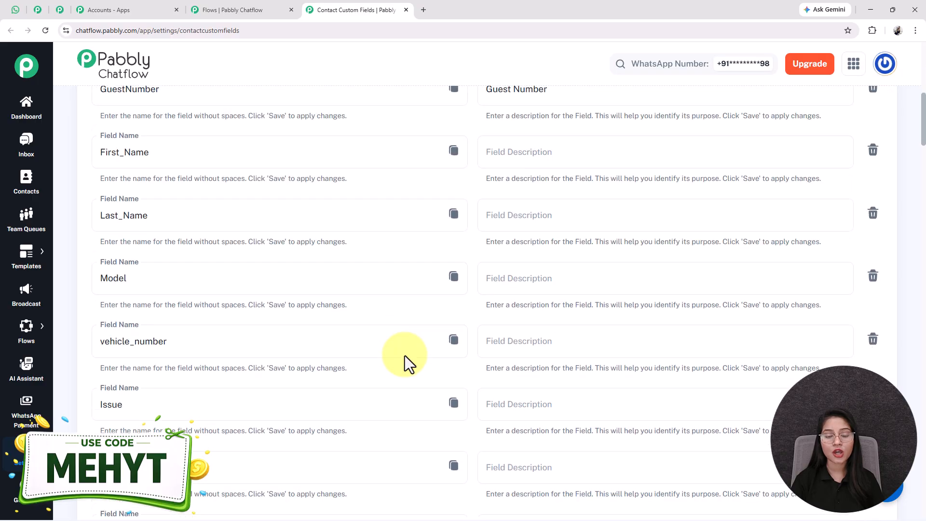
{"action": "scroll", "coordinate": [404, 356], "scroll_direction": "down", "scroll_amount": 8}
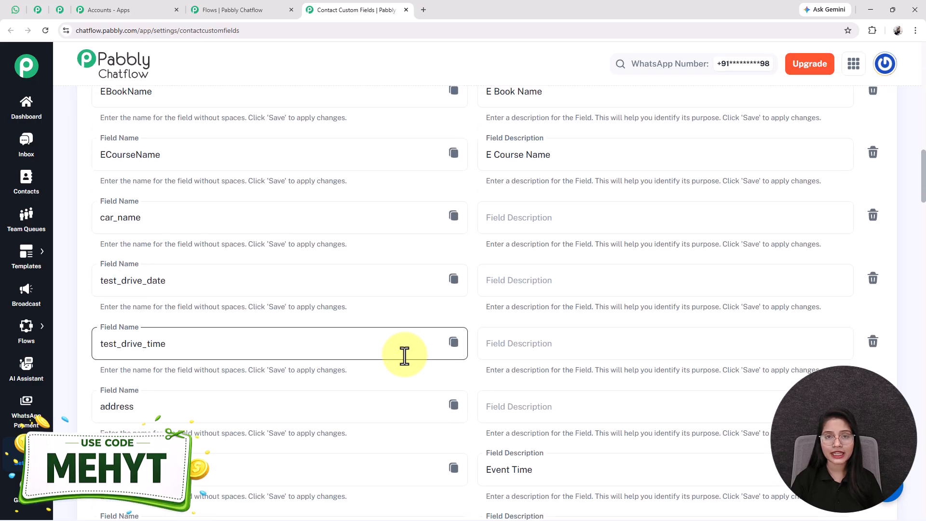
{"action": "scroll", "coordinate": [404, 355], "scroll_direction": "down", "scroll_amount": 4}
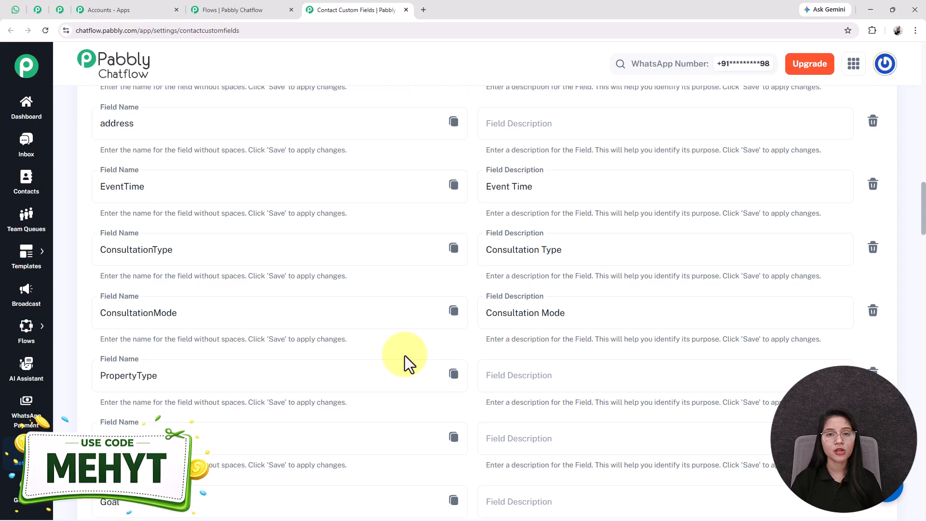
{"action": "scroll", "coordinate": [405, 355], "scroll_direction": "down", "scroll_amount": 14}
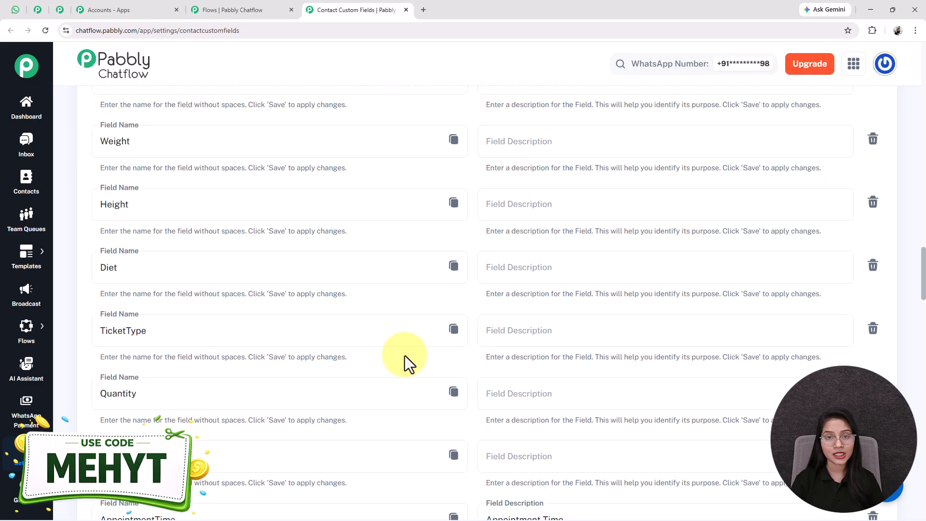
{"action": "scroll", "coordinate": [404, 355], "scroll_direction": "down", "scroll_amount": 15}
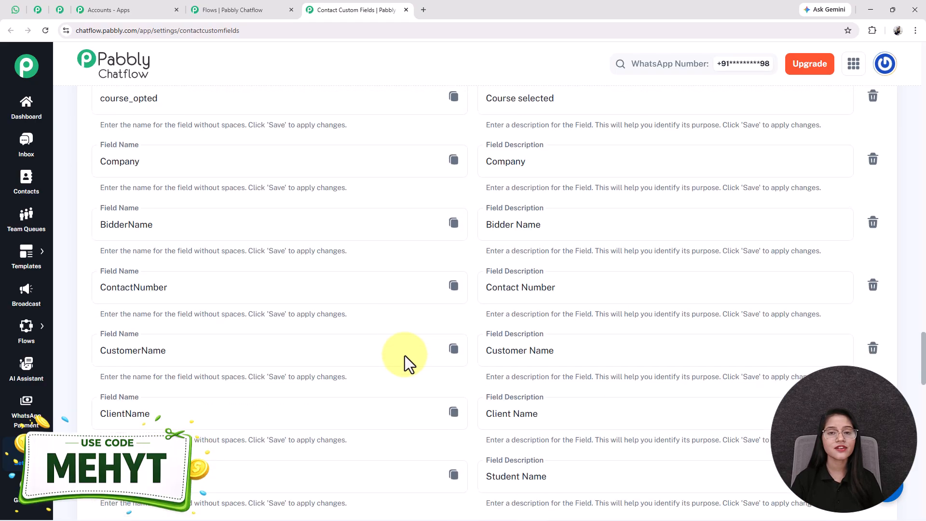
{"action": "scroll", "coordinate": [404, 355], "scroll_direction": "down", "scroll_amount": 20}
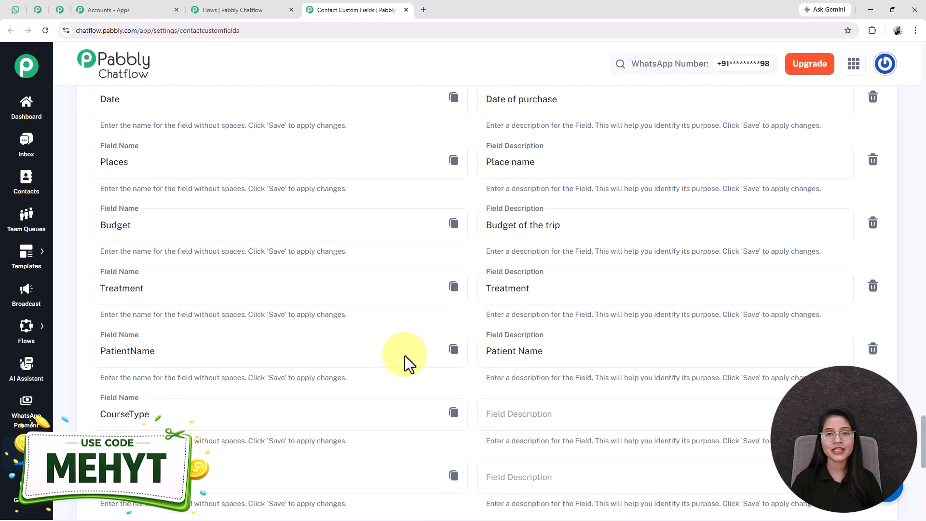
{"action": "scroll", "coordinate": [404, 355], "scroll_direction": "down", "scroll_amount": 4}
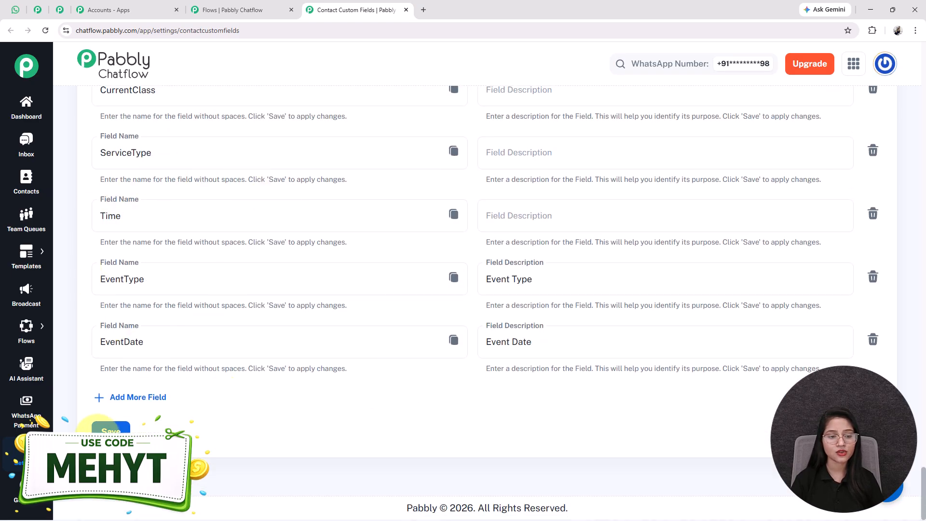
{"action": "left_click", "coordinate": [131, 399]}
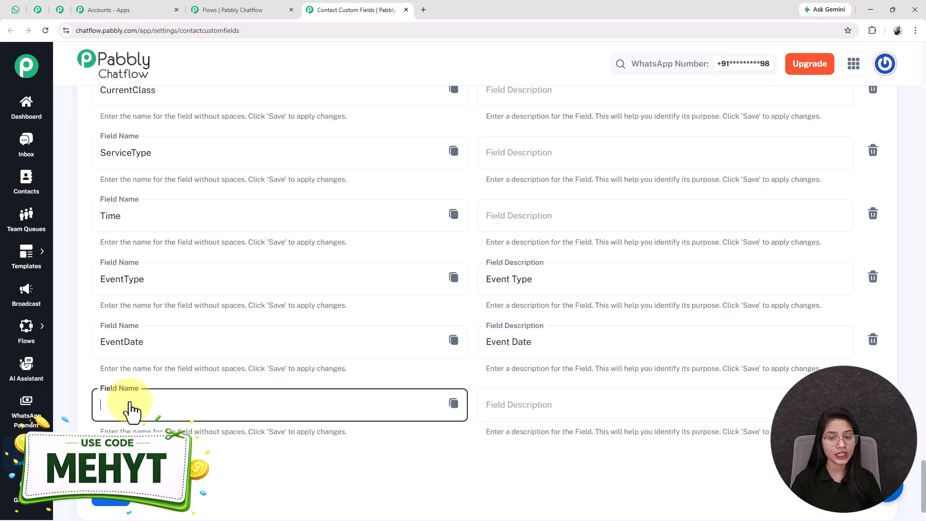
{"action": "left_click", "coordinate": [579, 407]}
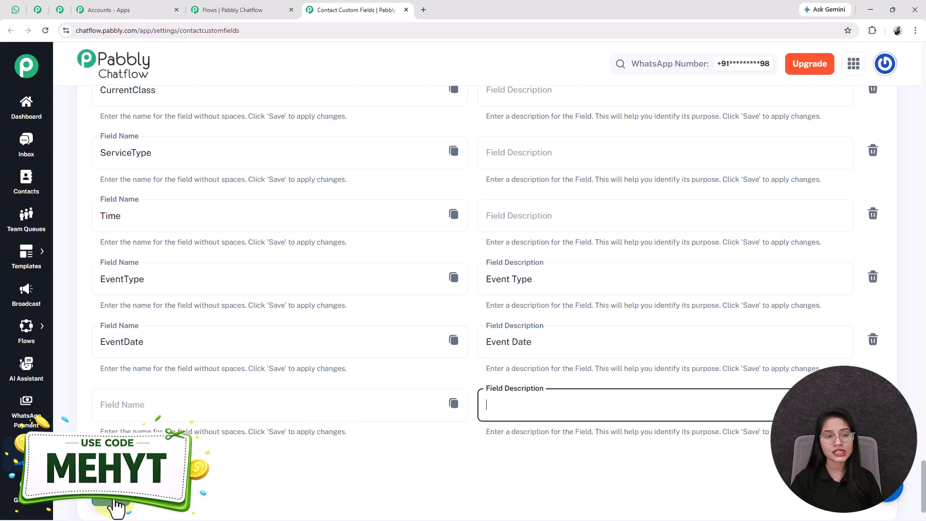
{"action": "scroll", "coordinate": [202, 317], "scroll_direction": "up", "scroll_amount": 2}
{"action": "left_click_drag", "start_coordinate": [180, 254], "coordinate": [92, 250]}
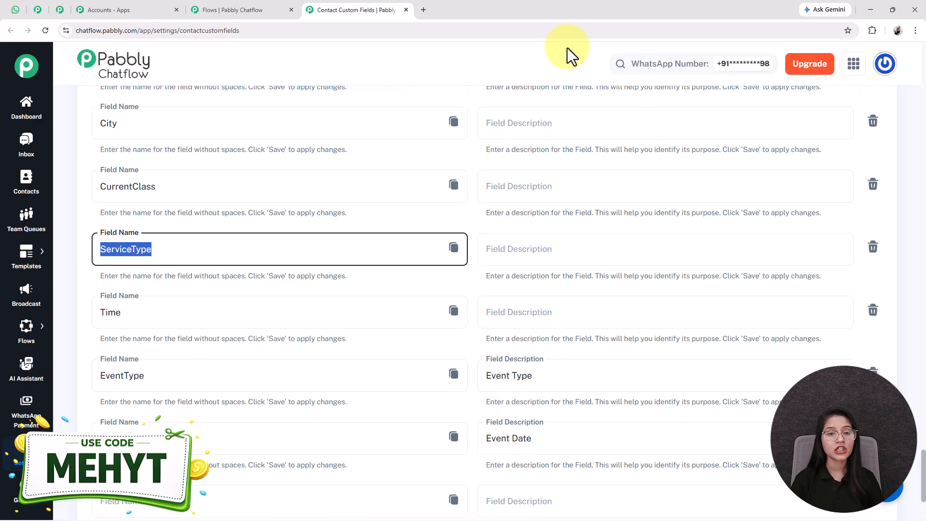
Close the custom fields tab and pan over the Hair, Skin & Facial and Relaxation ServiceType nodes.
{"action": "left_click", "coordinate": [406, 9]}
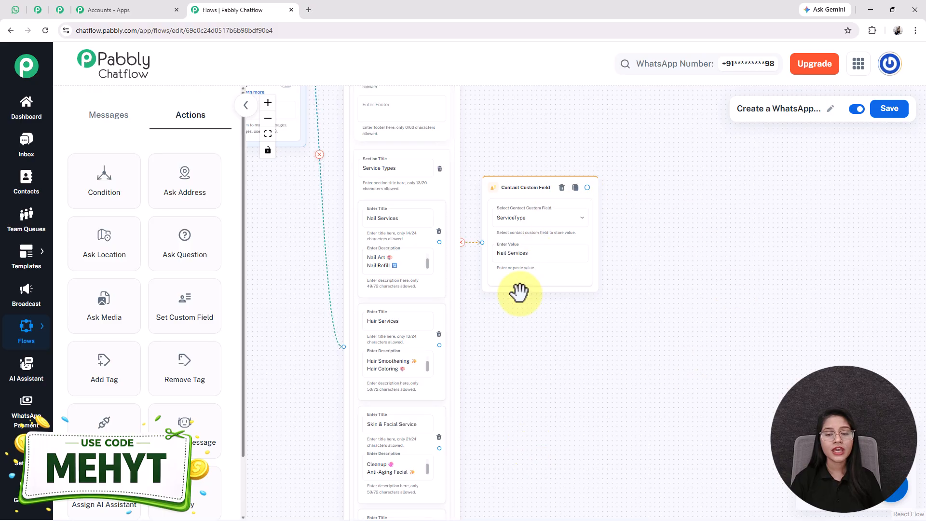
{"action": "scroll", "coordinate": [519, 292], "scroll_direction": "up", "scroll_amount": 5}
{"action": "scroll", "coordinate": [547, 329], "scroll_direction": "down", "scroll_amount": 3}
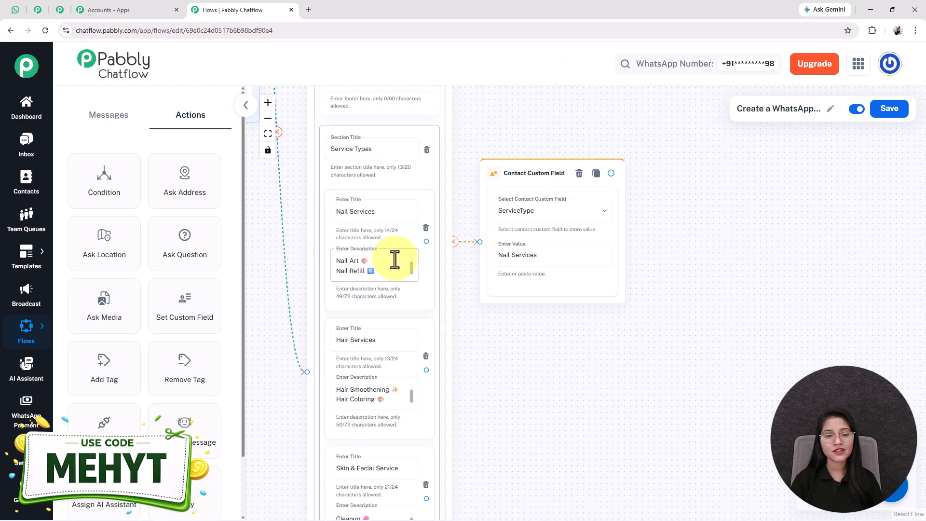
{"action": "left_click_drag", "start_coordinate": [564, 441], "coordinate": [527, 356]}
{"action": "left_click_drag", "start_coordinate": [537, 284], "coordinate": [542, 309]}
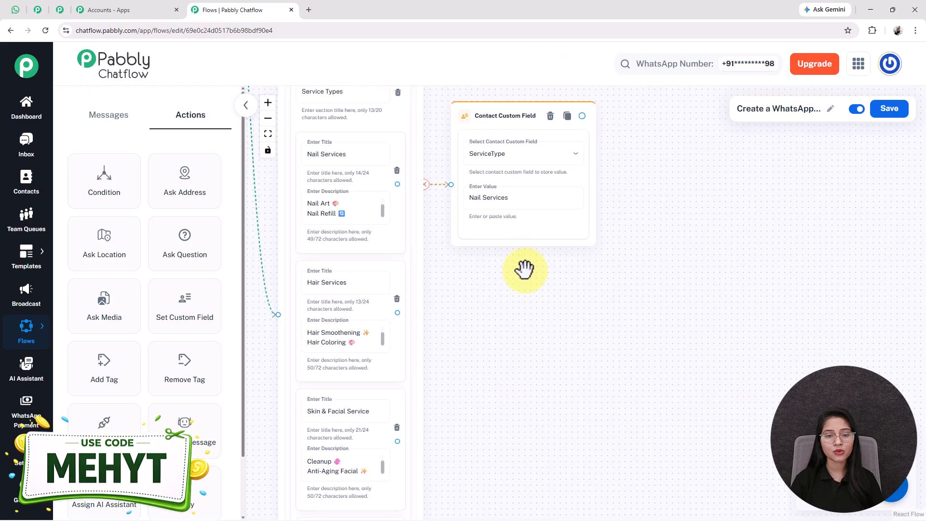
{"action": "left_click_drag", "start_coordinate": [517, 205], "coordinate": [517, 183]}
{"action": "left_click_drag", "start_coordinate": [500, 320], "coordinate": [506, 277]}
{"action": "scroll", "coordinate": [511, 283], "scroll_direction": "down", "scroll_amount": 1}
{"action": "scroll", "coordinate": [510, 284], "scroll_direction": "down", "scroll_amount": 2}
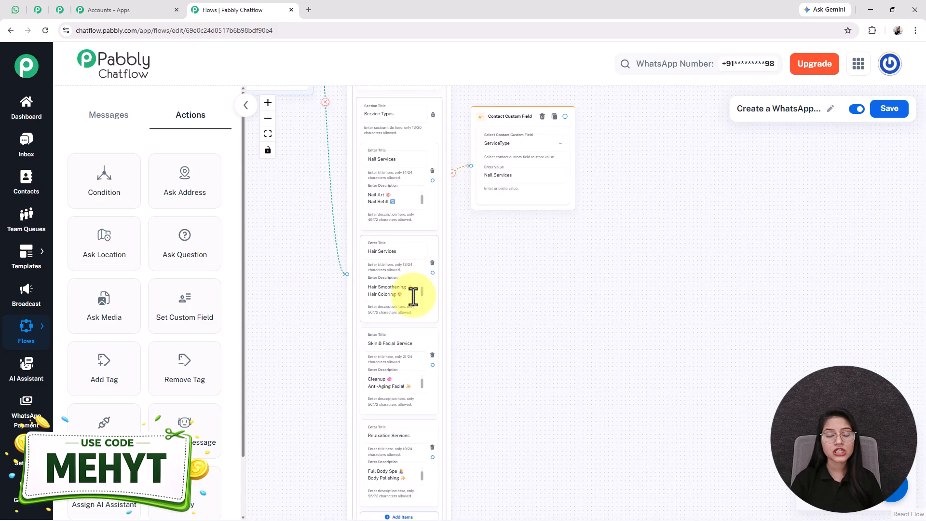
{"action": "left_click_drag", "start_coordinate": [523, 454], "coordinate": [506, 383]}
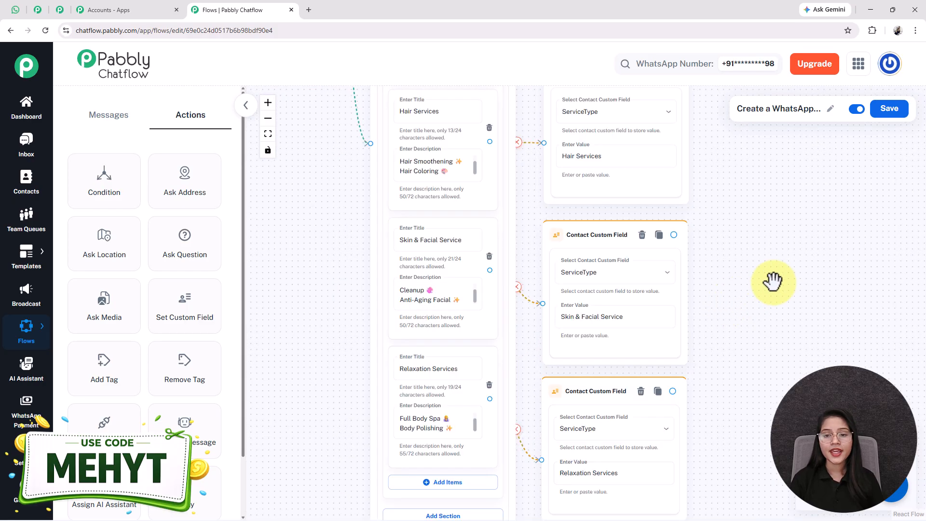
{"action": "left_click_drag", "start_coordinate": [708, 282], "coordinate": [635, 273]}
{"action": "scroll", "coordinate": [635, 274], "scroll_direction": "down", "scroll_amount": 2}
{"action": "left_click_drag", "start_coordinate": [746, 277], "coordinate": [631, 285]}
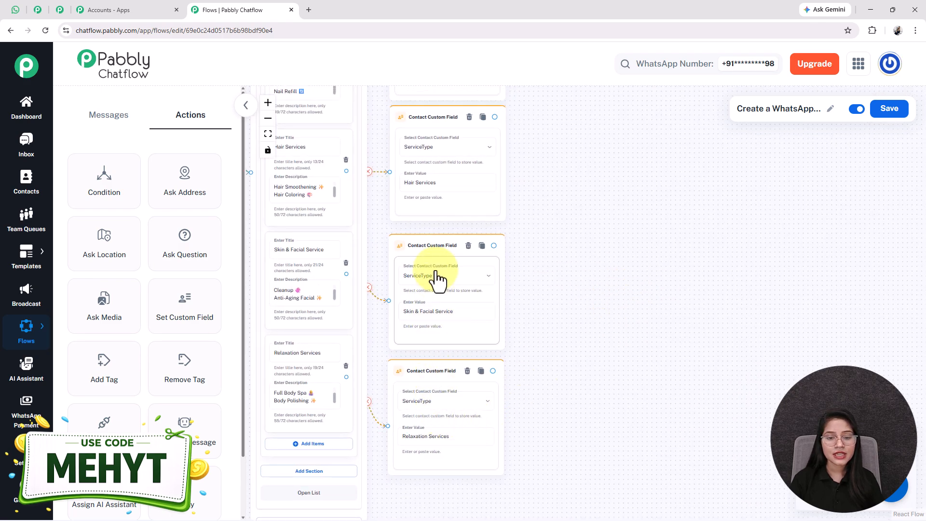
{"action": "left_click_drag", "start_coordinate": [575, 173], "coordinate": [584, 264]}
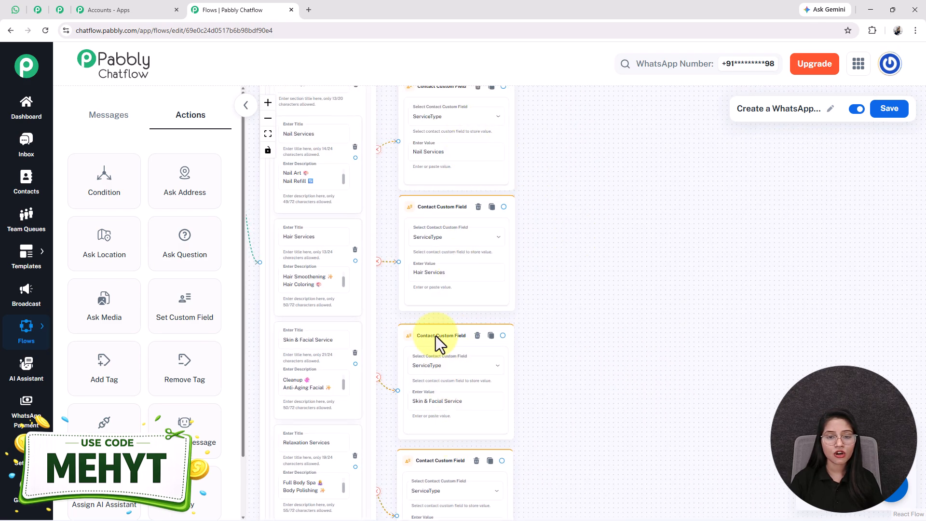
{"action": "double_click", "coordinate": [434, 152]}
{"action": "double_click", "coordinate": [306, 137]}
{"action": "left_click_drag", "start_coordinate": [390, 175], "coordinate": [658, 318]}
{"action": "scroll", "coordinate": [658, 318], "scroll_direction": "up", "scroll_amount": 2}
{"action": "left_click_drag", "start_coordinate": [410, 412], "coordinate": [288, 275]}
{"action": "triple_click", "coordinate": [384, 199]}
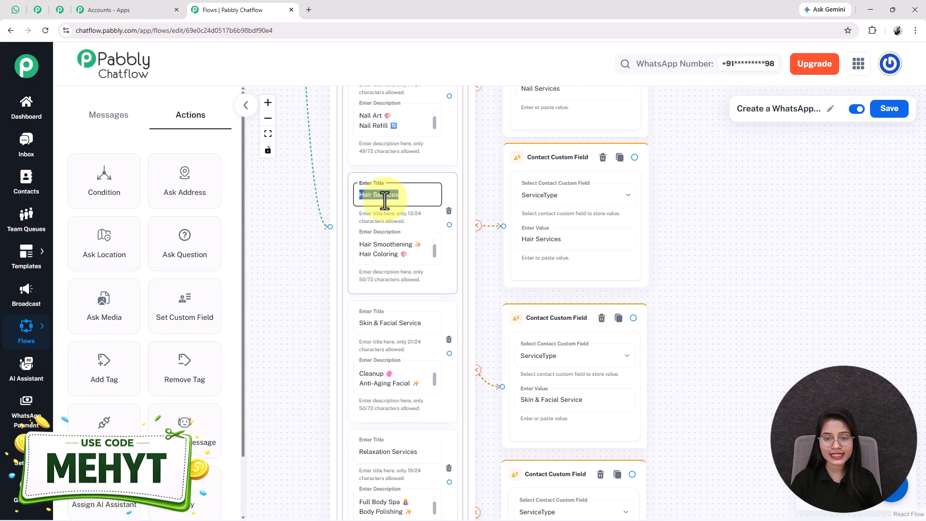
{"action": "triple_click", "coordinate": [530, 239]}
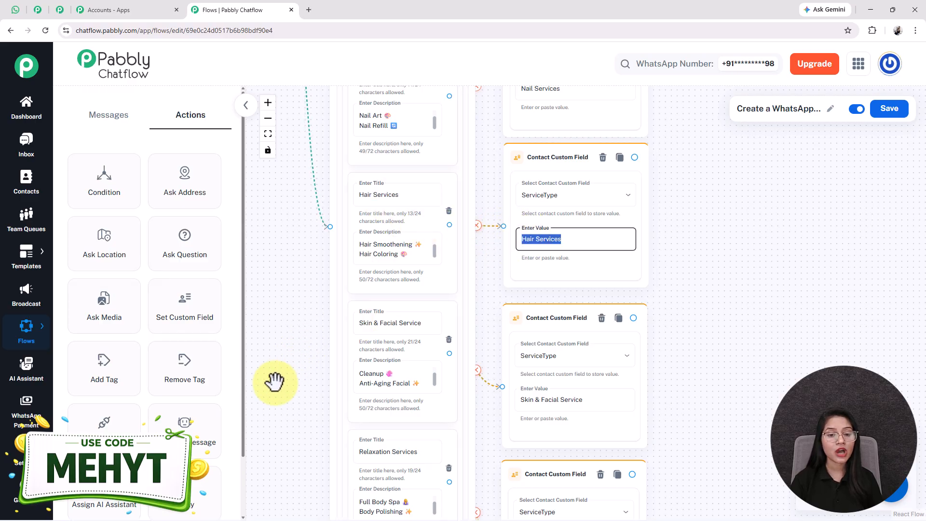
{"action": "left_click_drag", "start_coordinate": [275, 382], "coordinate": [256, 276]}
{"action": "triple_click", "coordinate": [358, 219]}
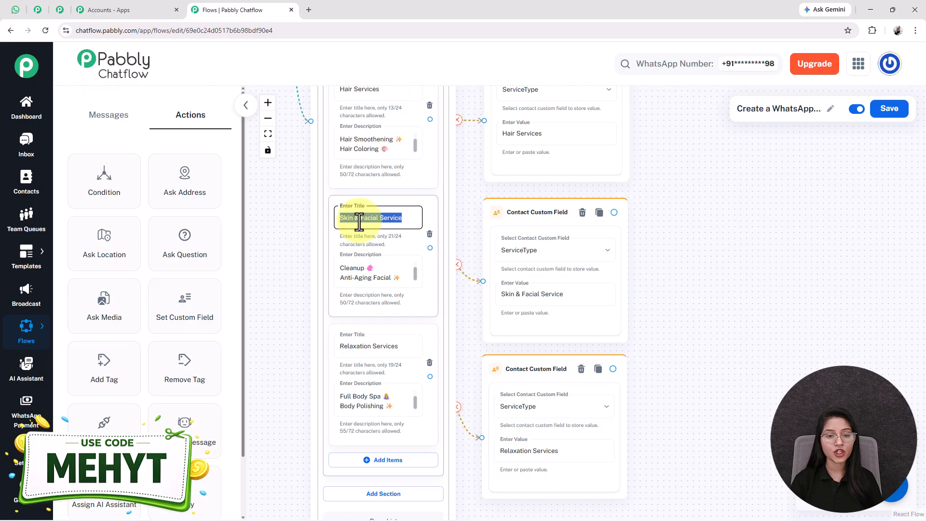
{"action": "triple_click", "coordinate": [541, 296]}
{"action": "left_click_drag", "start_coordinate": [248, 356], "coordinate": [365, 288]}
{"action": "left_click", "coordinate": [366, 287]}
{"action": "double_click", "coordinate": [543, 385]}
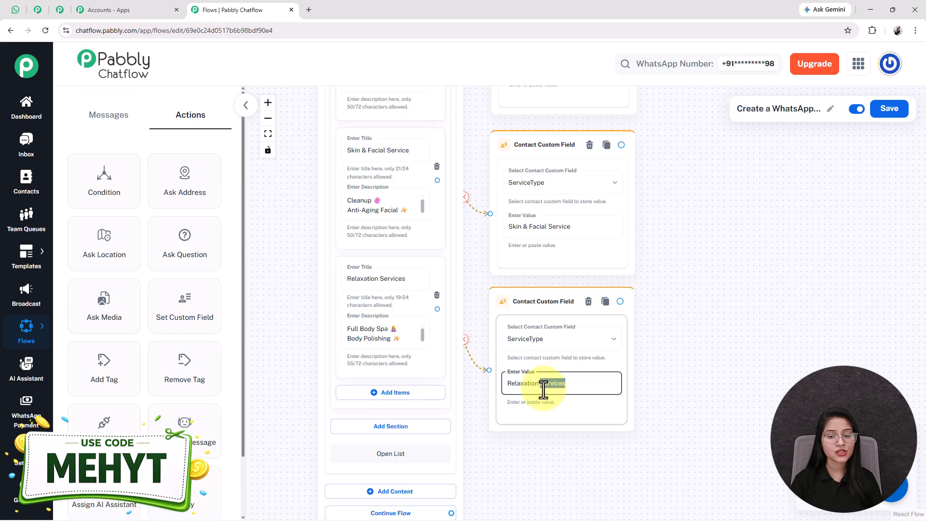
{"action": "scroll", "coordinate": [548, 384], "scroll_direction": "down", "scroll_amount": 3}
{"action": "left_click_drag", "start_coordinate": [514, 189], "coordinate": [399, 231]}
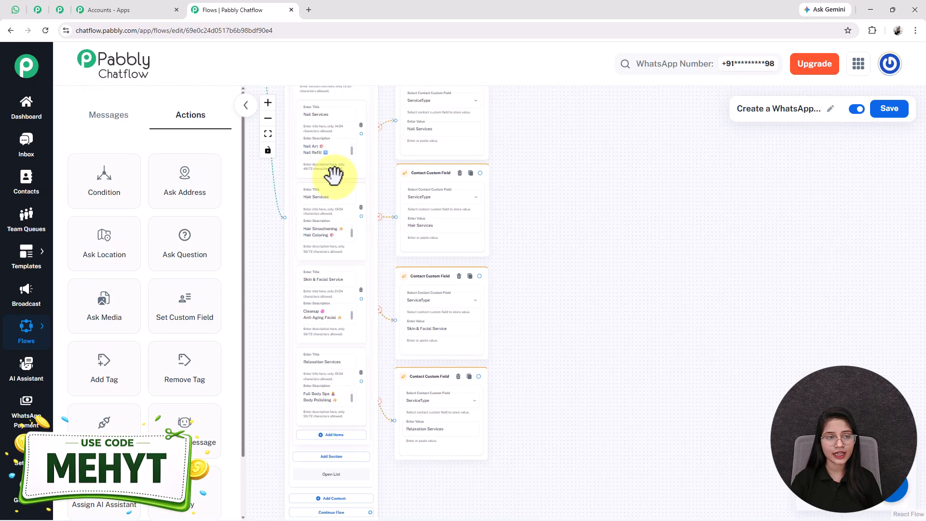
{"action": "left_click", "coordinate": [16, 10]}
{"action": "left_click_drag", "start_coordinate": [377, 409], "coordinate": [471, 406]}
{"action": "left_click", "coordinate": [240, 10]}
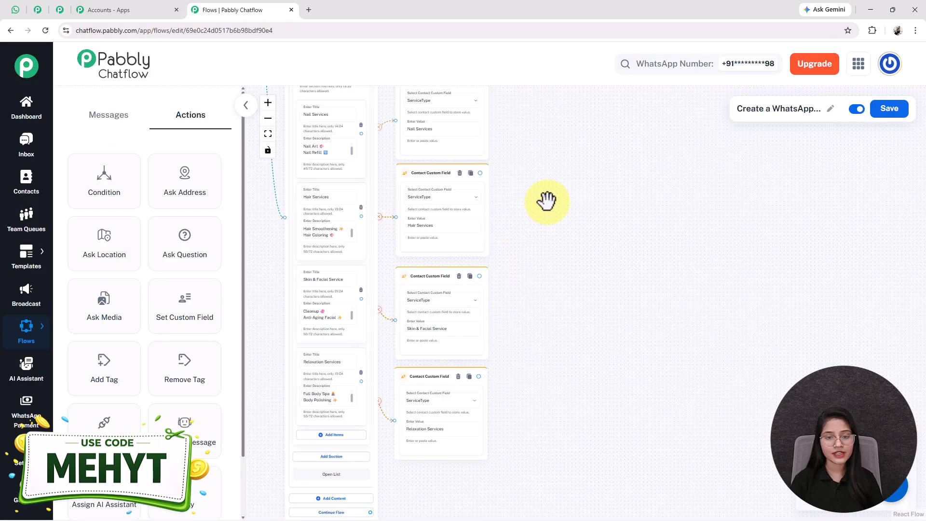
{"action": "left_click_drag", "start_coordinate": [546, 200], "coordinate": [536, 281]}
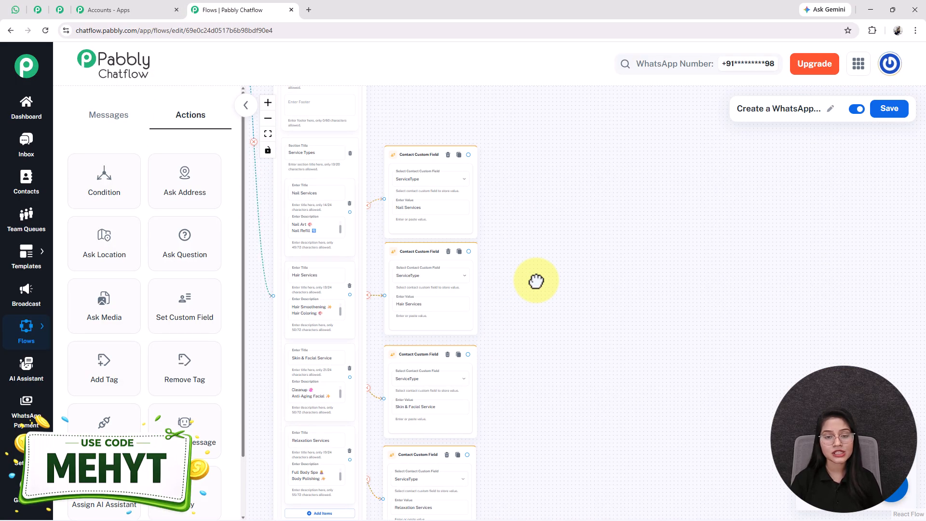
{"action": "left_click_drag", "start_coordinate": [589, 341], "coordinate": [517, 292]}
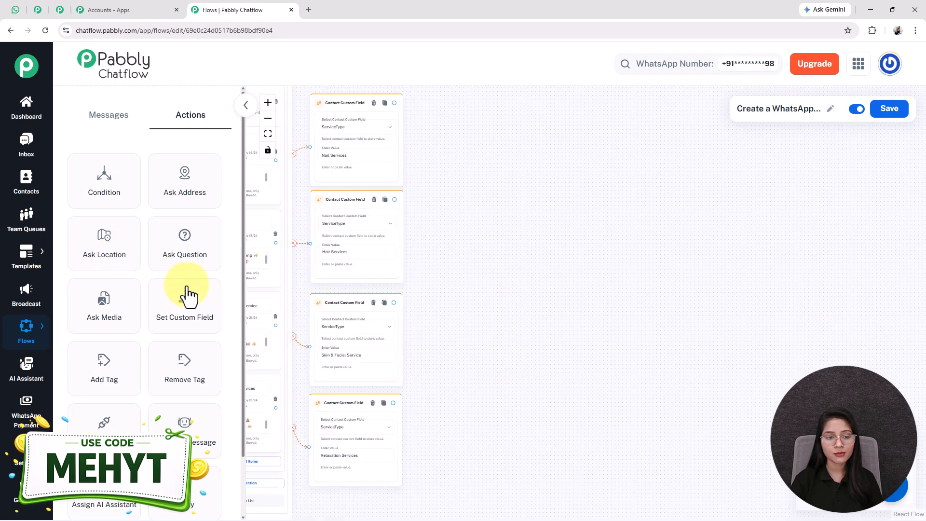
Add a Full Name Question node that saves the reply as Text into FullName.
{"action": "left_click_drag", "start_coordinate": [200, 252], "coordinate": [474, 260]}
{"action": "left_click_drag", "start_coordinate": [487, 293], "coordinate": [455, 204]}
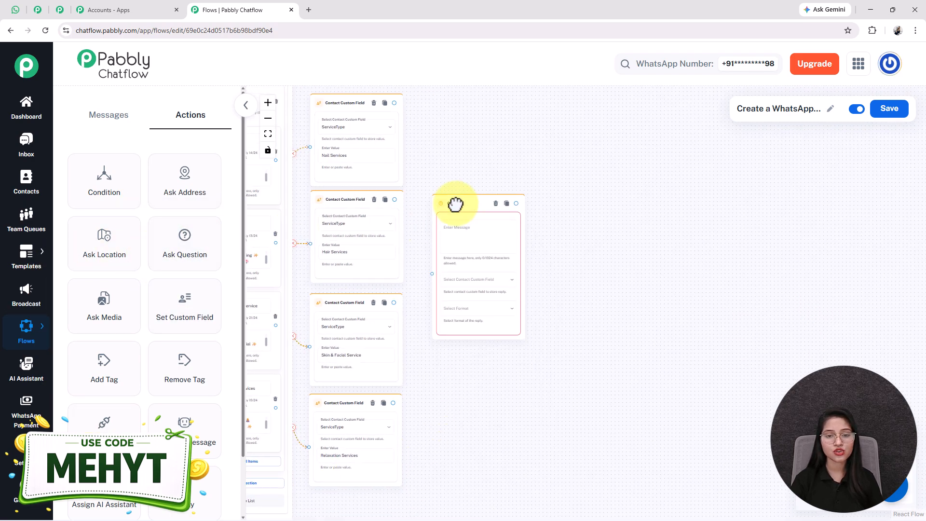
{"action": "scroll", "coordinate": [456, 202], "scroll_direction": "up", "scroll_amount": 3}
{"action": "left_click", "coordinate": [449, 260]}
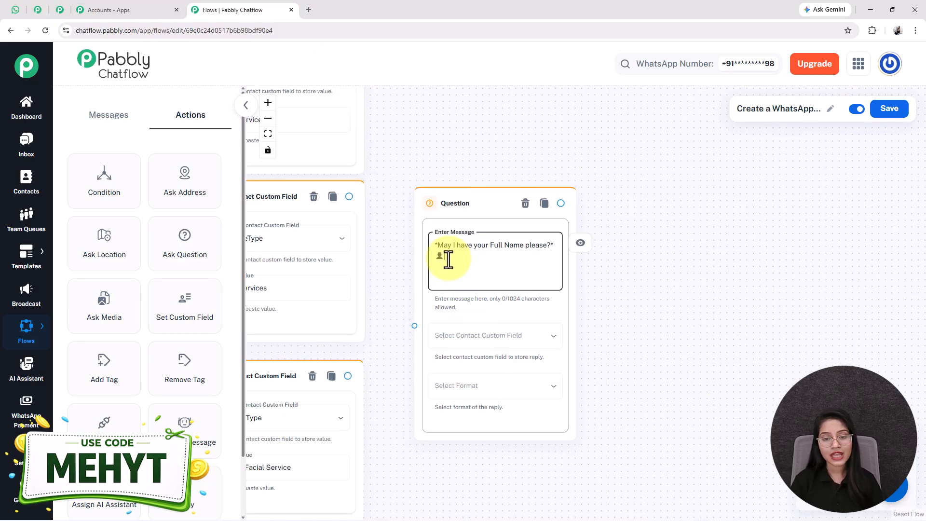
{"action": "left_click", "coordinate": [505, 343]}
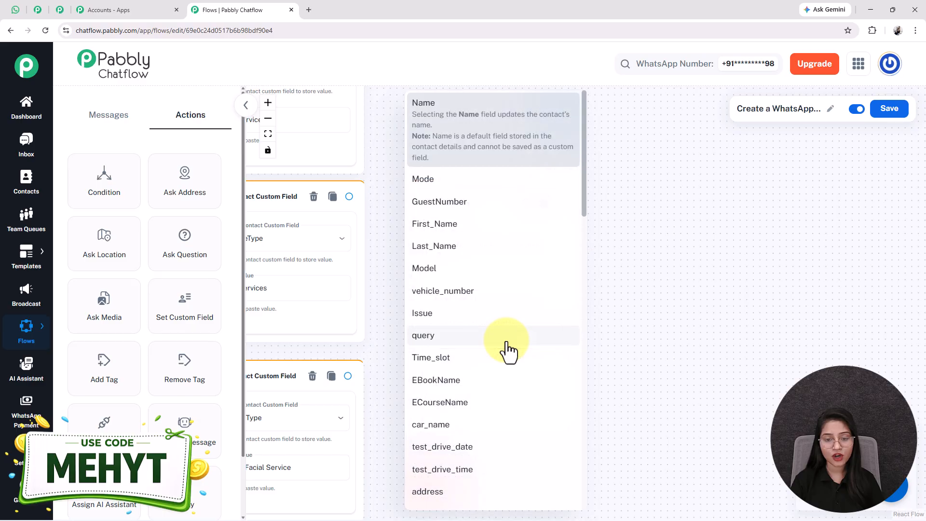
{"action": "scroll", "coordinate": [497, 404], "scroll_direction": "down", "scroll_amount": 13}
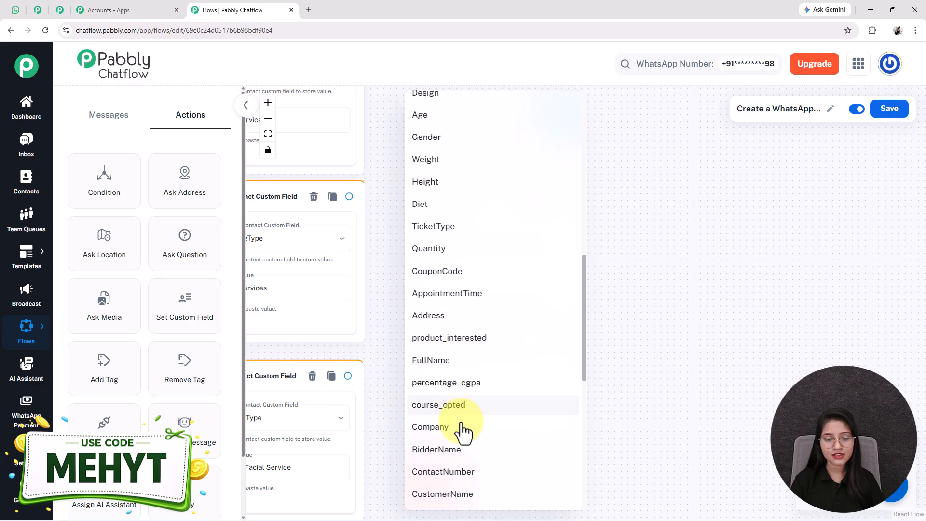
{"action": "left_click", "coordinate": [430, 289]}
{"action": "left_click", "coordinate": [450, 388]}
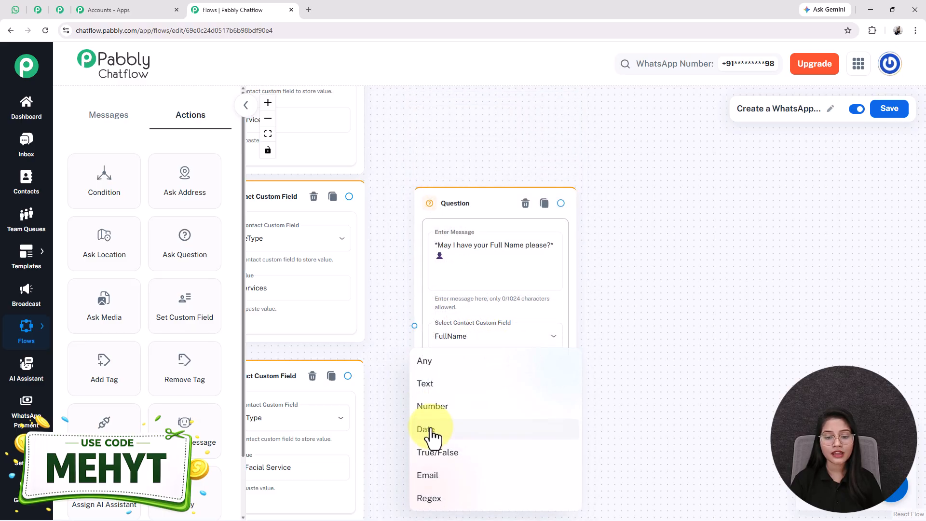
{"action": "left_click", "coordinate": [424, 385]}
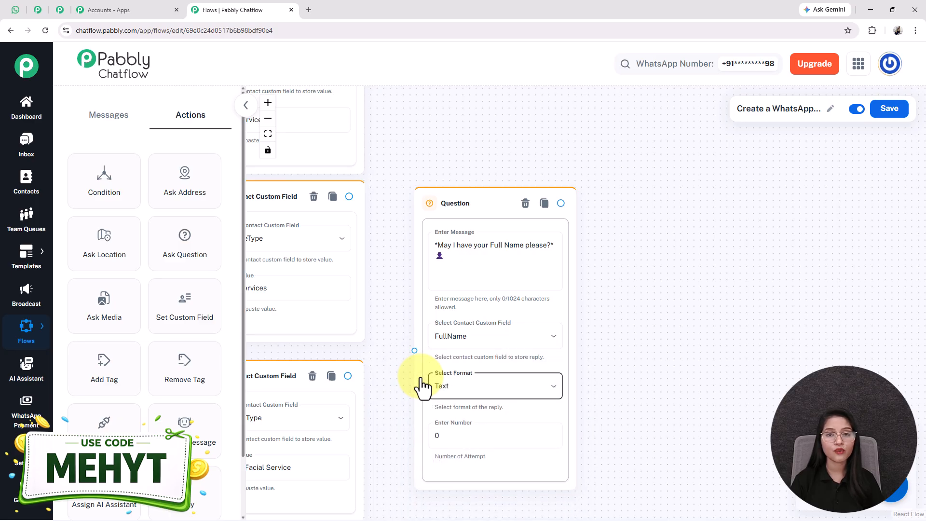
{"action": "left_click_drag", "start_coordinate": [372, 465], "coordinate": [369, 409]}
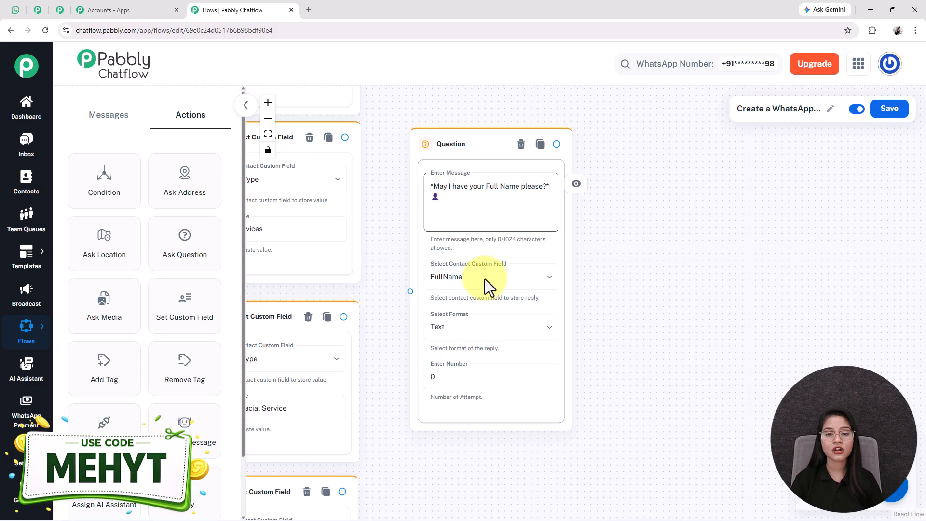
Set the Full Name question's attempts to 1 and keep its reply format as Text.
{"action": "triple_click", "coordinate": [480, 191]}
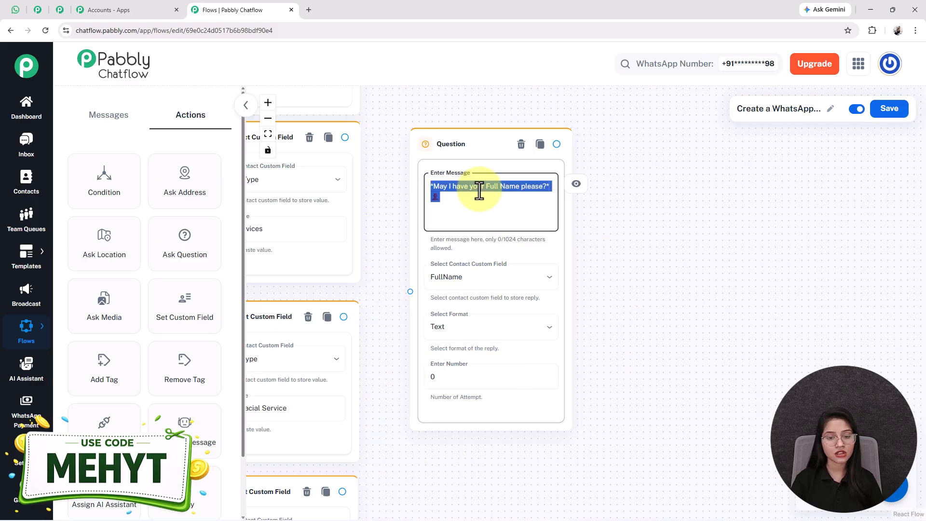
{"action": "left_click", "coordinate": [437, 375]}
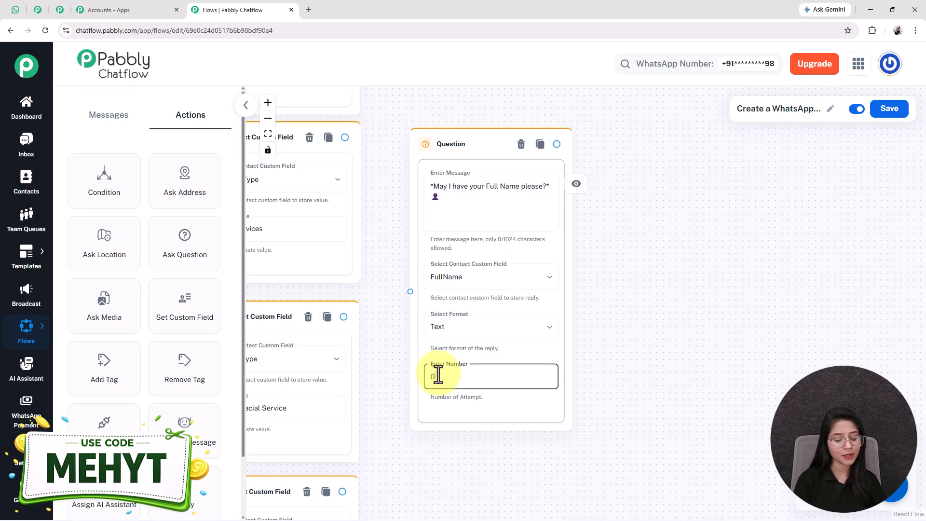
{"action": "type", "text": "1"}
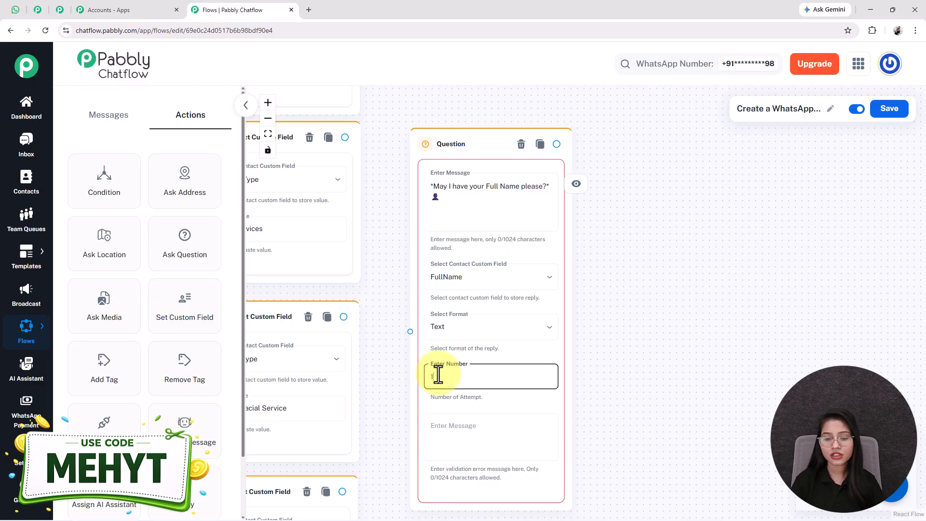
{"action": "left_click", "coordinate": [477, 448]}
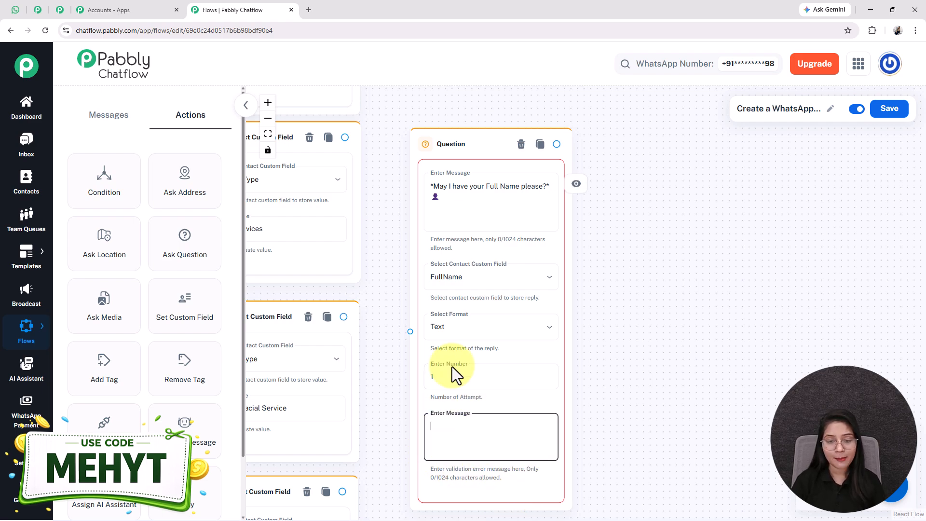
{"action": "left_click", "coordinate": [467, 327]}
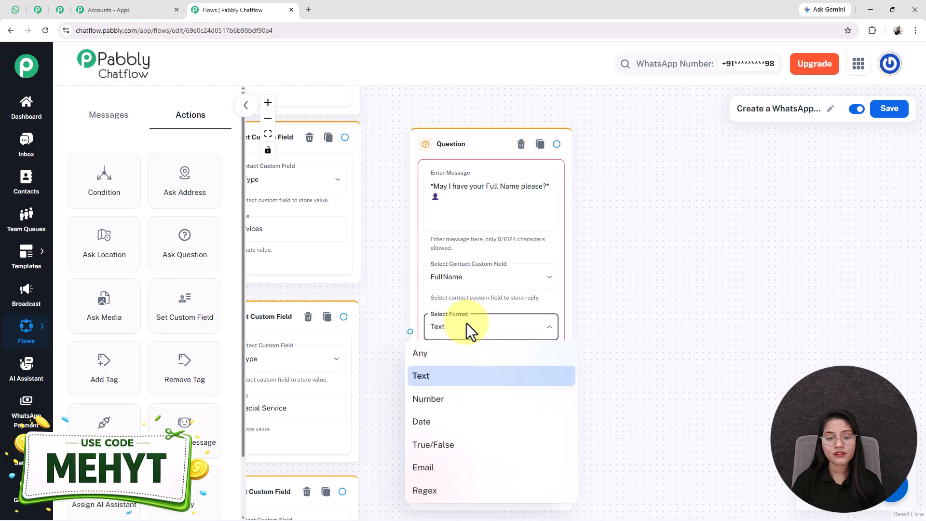
{"action": "left_click", "coordinate": [463, 379]}
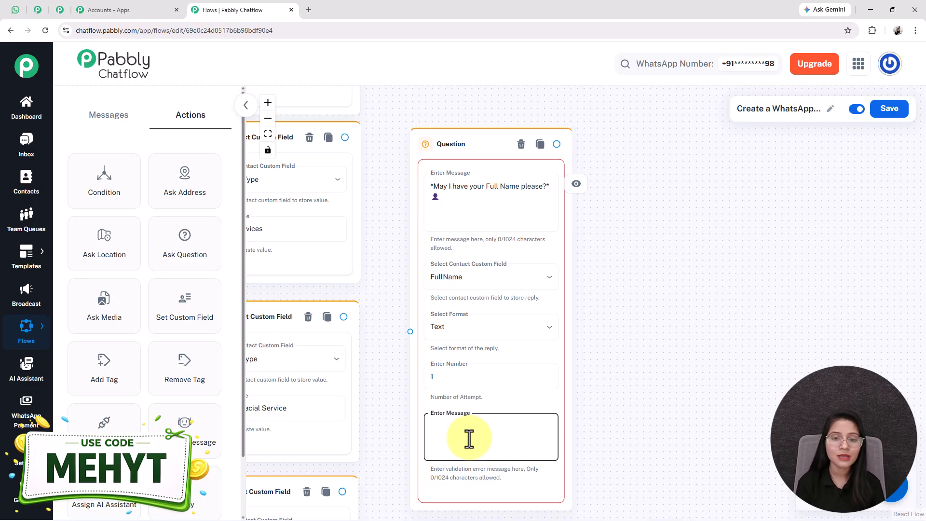
{"action": "left_click", "coordinate": [462, 376]}
{"action": "left_click_drag", "start_coordinate": [529, 397], "coordinate": [651, 331]}
Clear the attempt count to 0 and link the ServiceType nodes to the Full Name question.
{"action": "key", "text": "BackSpace"}
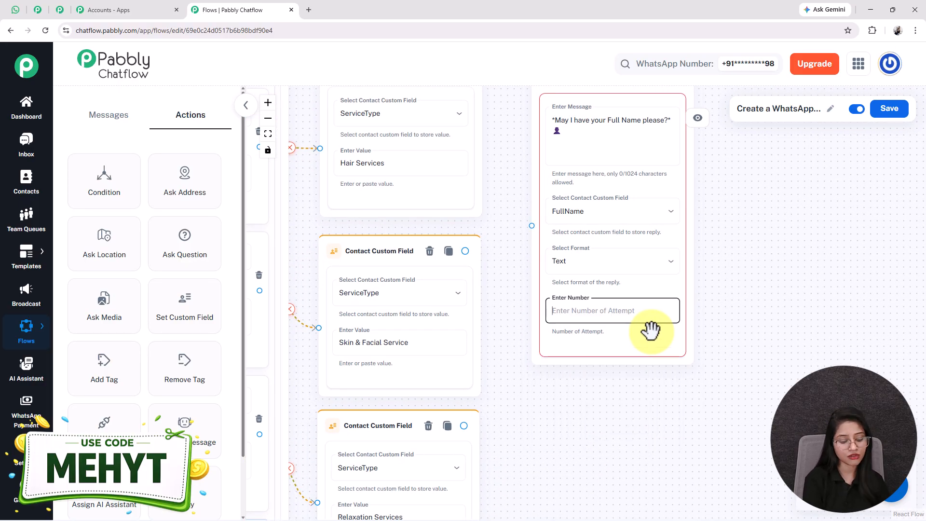
{"action": "scroll", "coordinate": [715, 466], "scroll_direction": "down", "scroll_amount": 5}
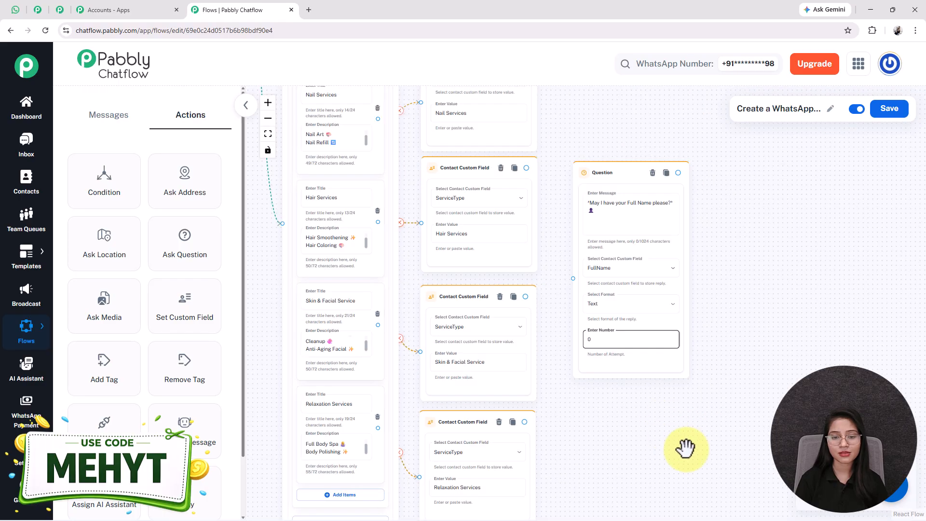
{"action": "left_click_drag", "start_coordinate": [520, 165], "coordinate": [555, 331]}
{"action": "left_click_drag", "start_coordinate": [520, 434], "coordinate": [553, 330]}
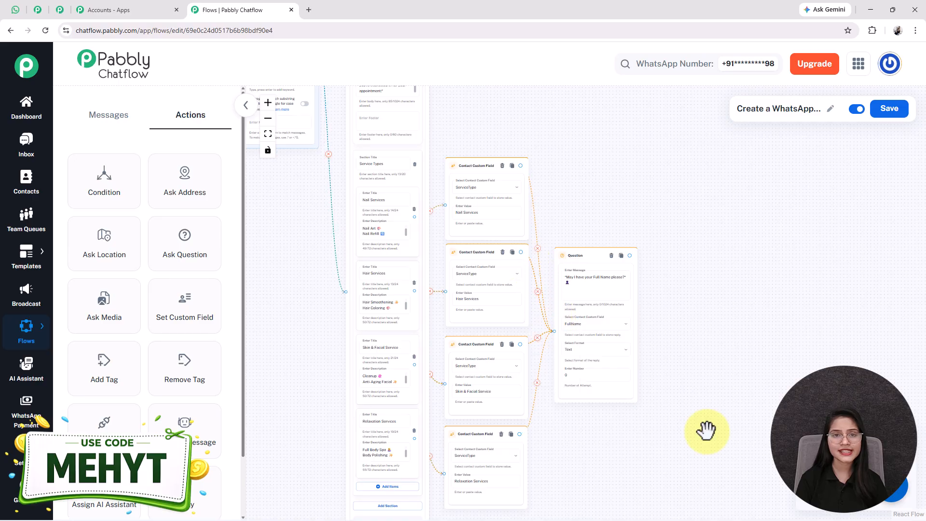
{"action": "left_click_drag", "start_coordinate": [705, 431], "coordinate": [591, 375]}
{"action": "scroll", "coordinate": [591, 374], "scroll_direction": "up", "scroll_amount": 2}
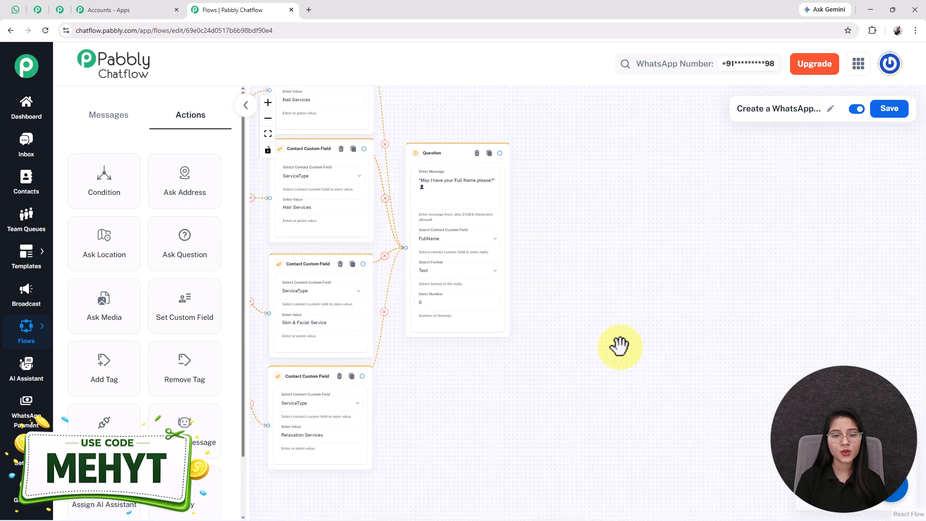
{"action": "left_click_drag", "start_coordinate": [621, 336], "coordinate": [619, 382]}
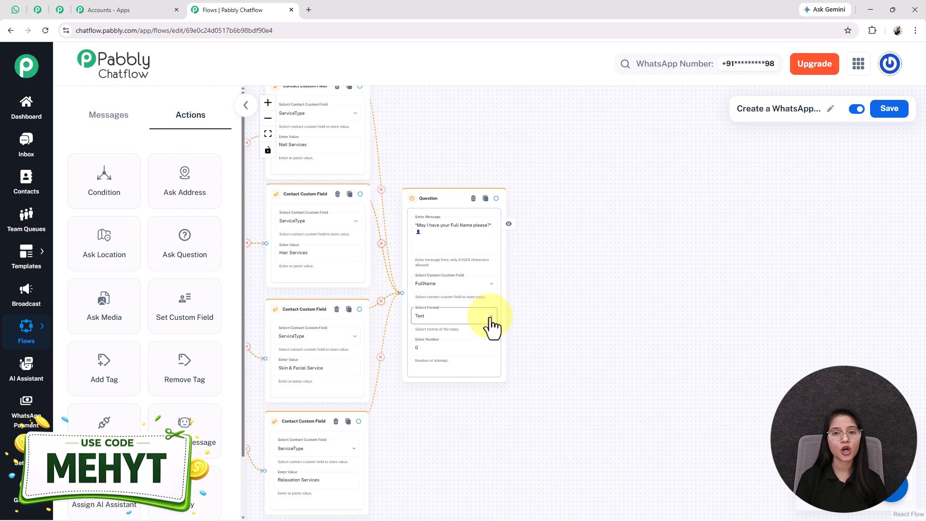
Review the phone, preferred date and appointment time questions in the WhatsApp test chat.
{"action": "left_click", "coordinate": [13, 11]}
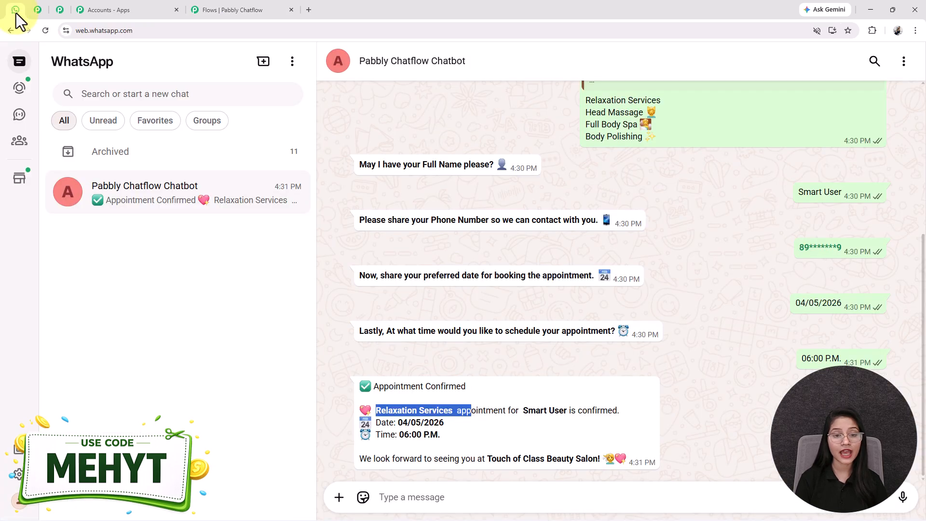
{"action": "left_click_drag", "start_coordinate": [368, 220], "coordinate": [617, 222]}
{"action": "left_click_drag", "start_coordinate": [413, 275], "coordinate": [604, 276]}
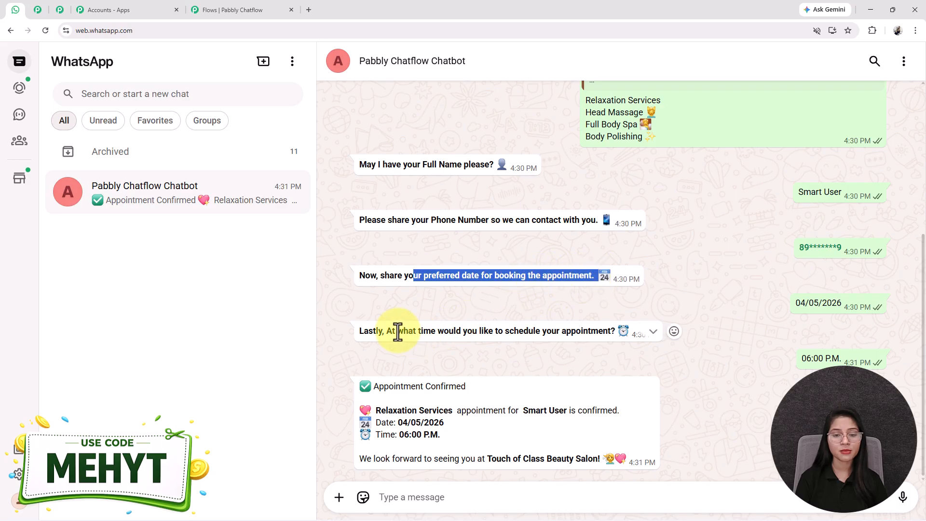
{"action": "left_click_drag", "start_coordinate": [396, 331], "coordinate": [617, 335]}
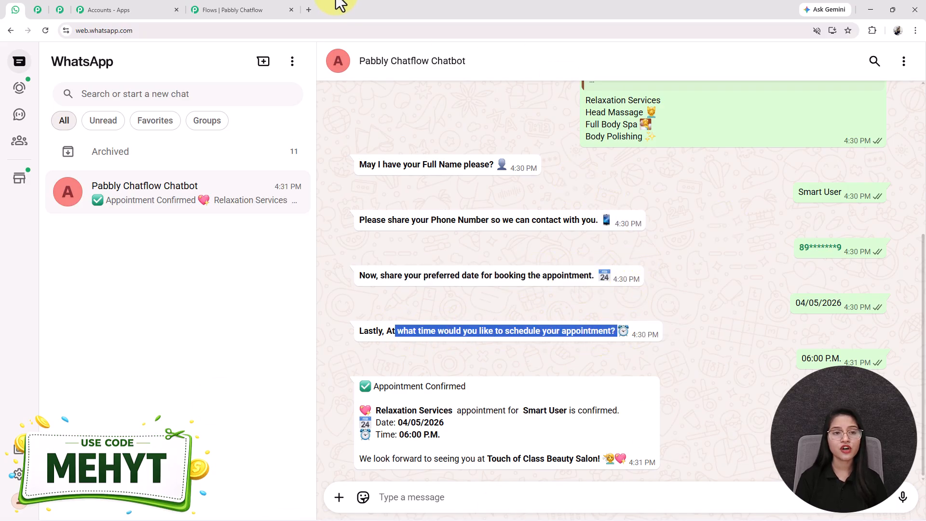
{"action": "left_click", "coordinate": [256, 4]}
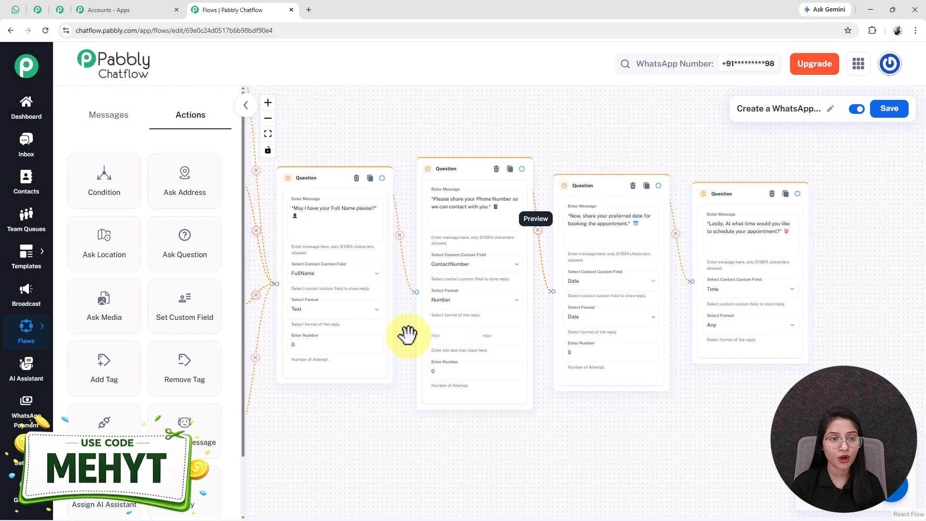
Pan across the canvas to review the phone, date and time questions following Full Name.
{"action": "left_click_drag", "start_coordinate": [672, 449], "coordinate": [531, 438]}
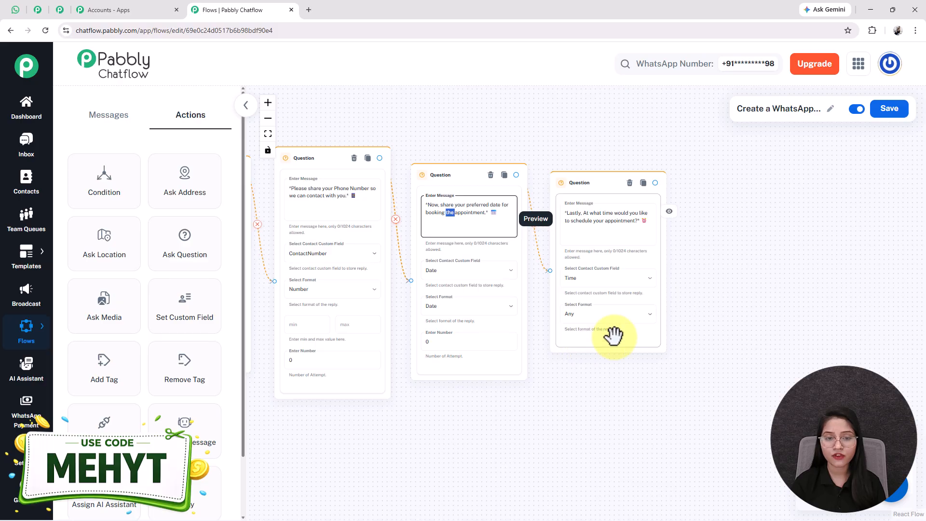
{"action": "scroll", "coordinate": [612, 334], "scroll_direction": "down", "scroll_amount": 3}
{"action": "left_click_drag", "start_coordinate": [476, 423], "coordinate": [730, 361]}
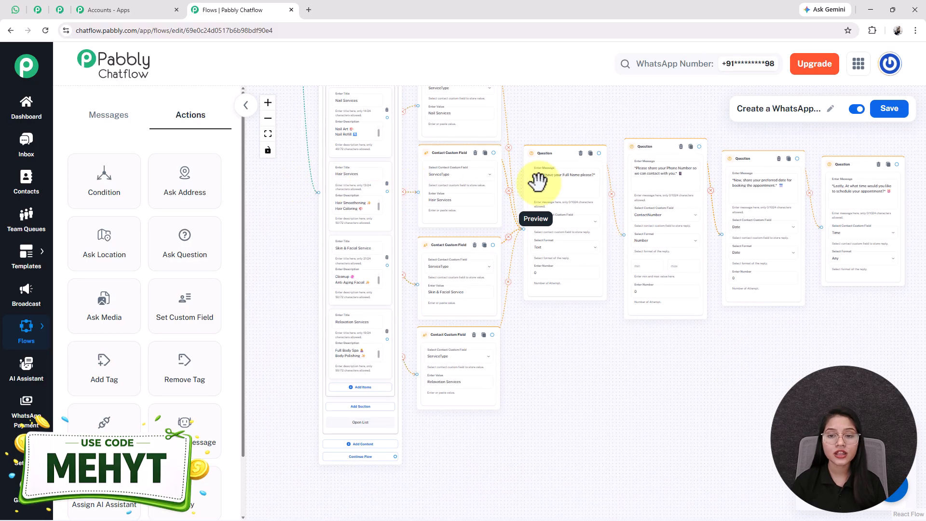
{"action": "left_click_drag", "start_coordinate": [548, 371], "coordinate": [547, 445]}
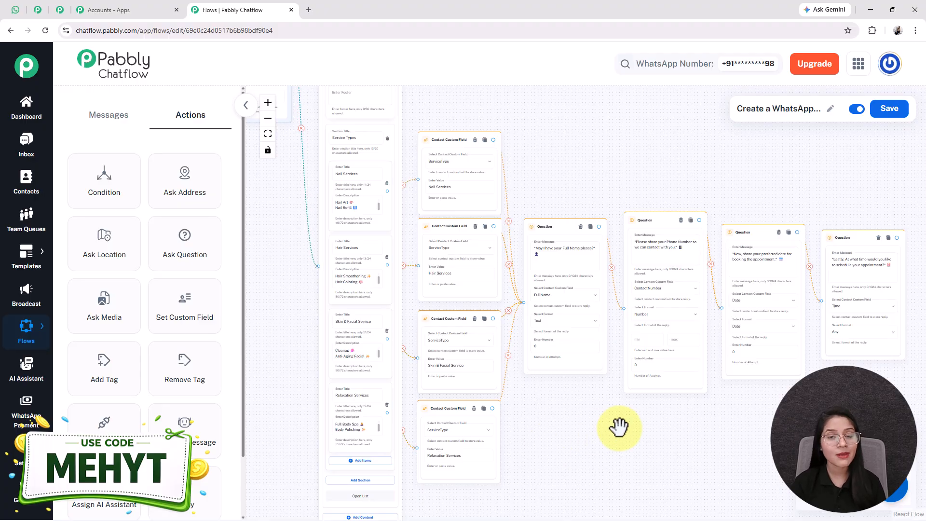
{"action": "left_click_drag", "start_coordinate": [619, 426], "coordinate": [519, 415]}
Add a Text Button message after the time question and paste the appointment confirmation text.
{"action": "left_click", "coordinate": [103, 123]}
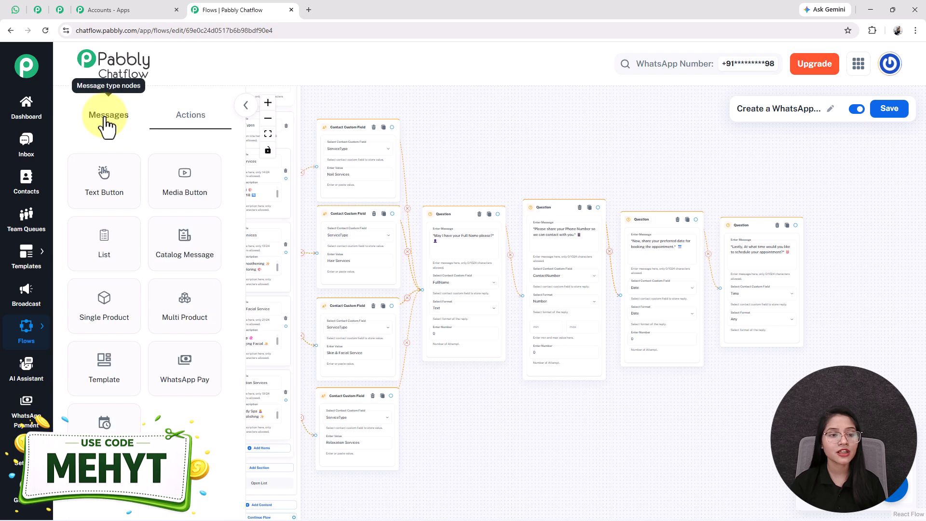
{"action": "left_click_drag", "start_coordinate": [123, 195], "coordinate": [852, 254]}
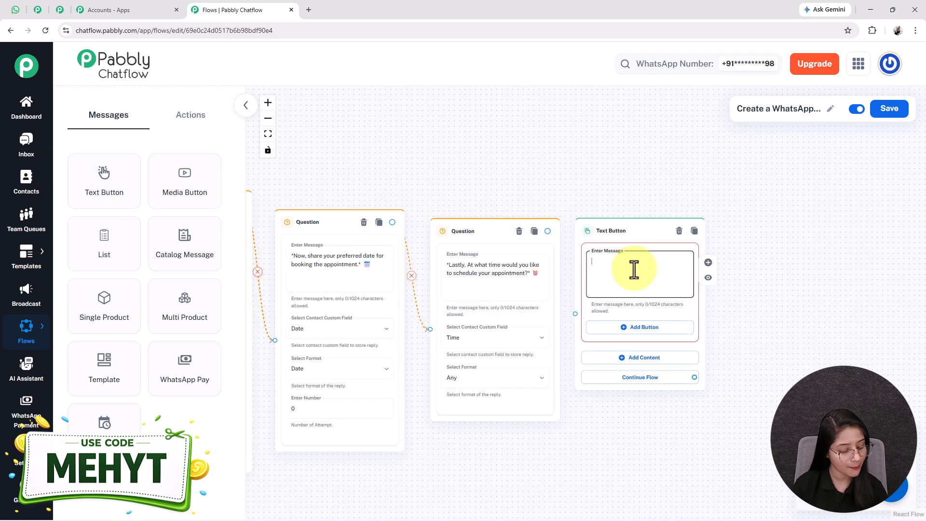
{"action": "key", "text": "ctrl+v"}
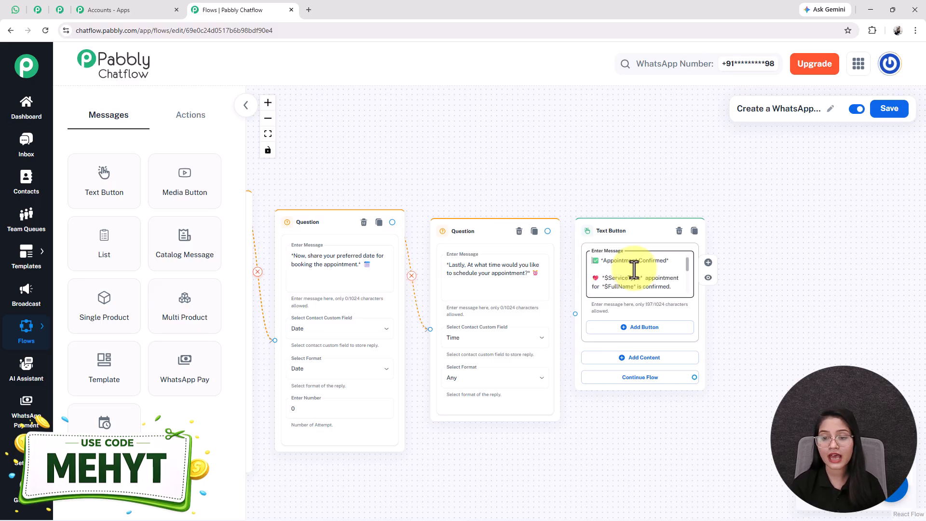
{"action": "scroll", "coordinate": [634, 269], "scroll_direction": "down", "scroll_amount": 1}
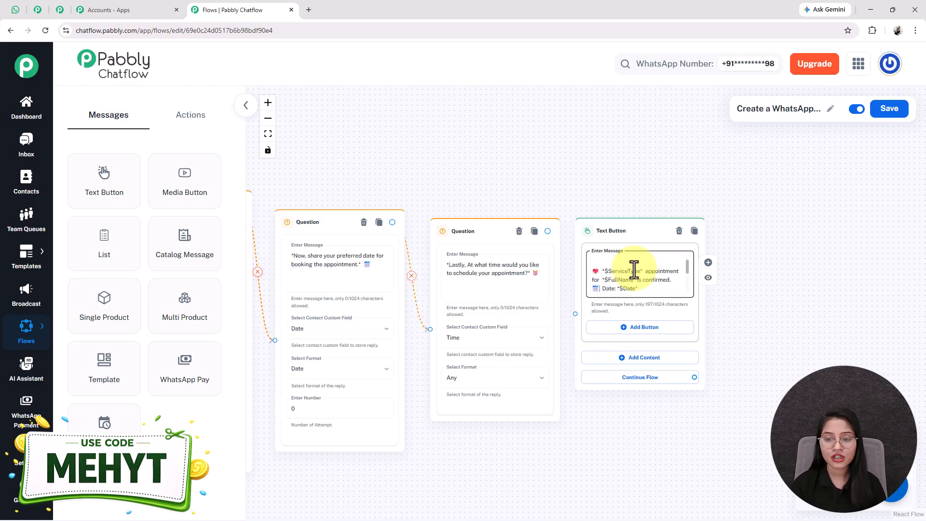
{"action": "scroll", "coordinate": [634, 269], "scroll_direction": "down", "scroll_amount": 1}
{"action": "scroll", "coordinate": [634, 269], "scroll_direction": "down", "scroll_amount": 1}
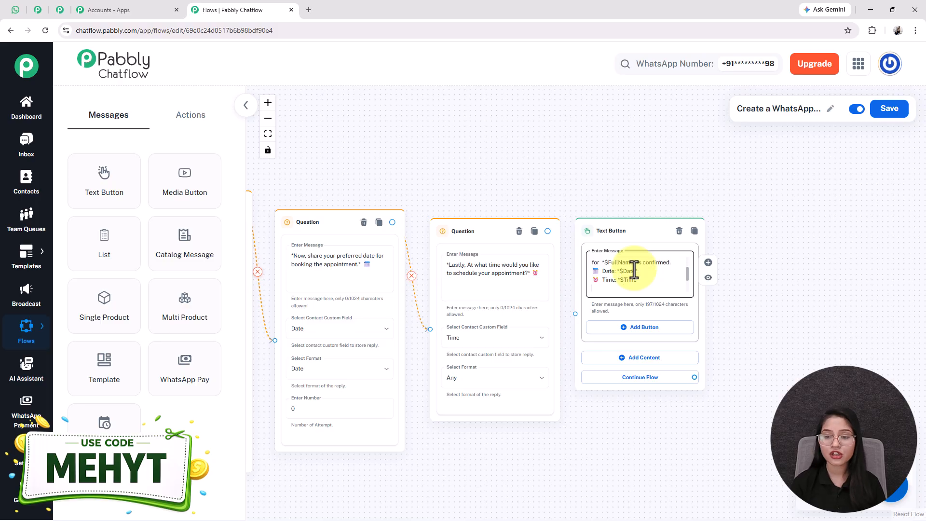
{"action": "scroll", "coordinate": [634, 270], "scroll_direction": "down", "scroll_amount": 2}
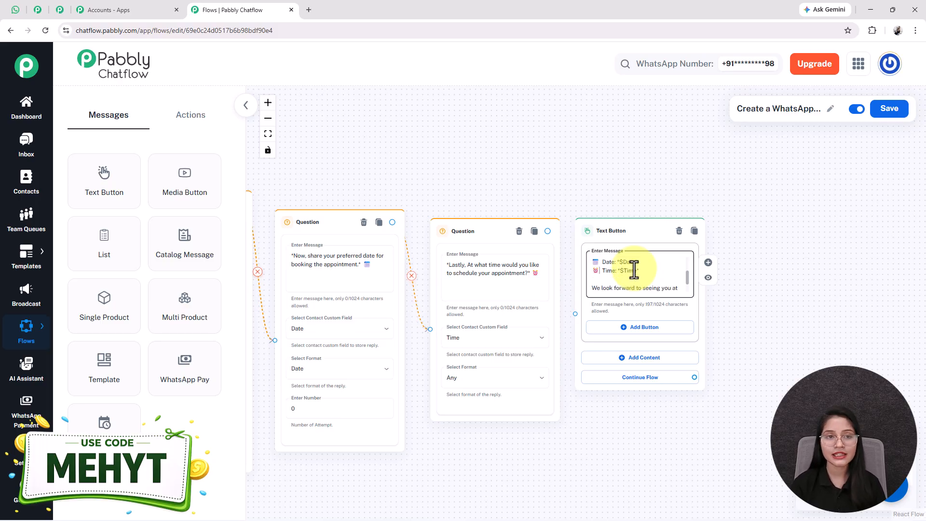
{"action": "scroll", "coordinate": [634, 269], "scroll_direction": "up", "scroll_amount": 3}
Check the $ServiceType and $FullName variables against the earlier question nodes.
{"action": "double_click", "coordinate": [623, 260]}
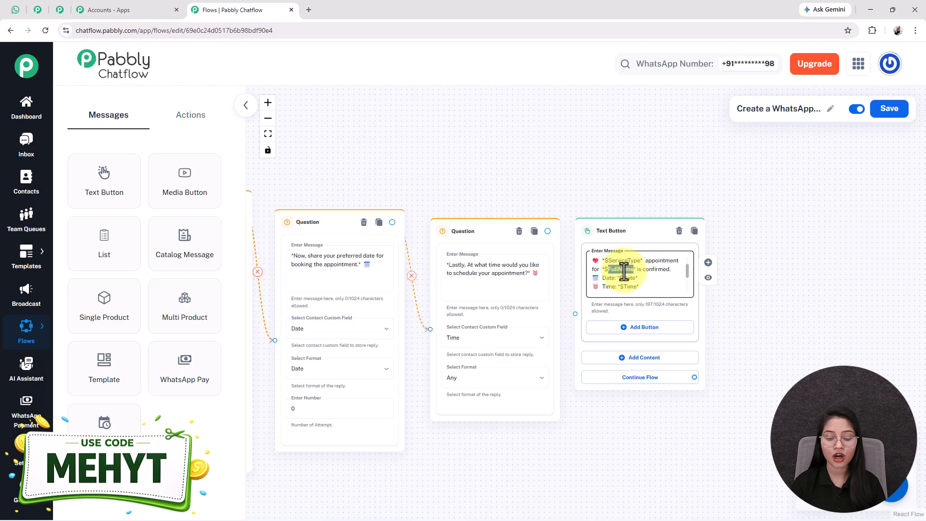
{"action": "left_click_drag", "start_coordinate": [629, 428], "coordinate": [874, 327]}
{"action": "left_click_drag", "start_coordinate": [363, 353], "coordinate": [489, 386]}
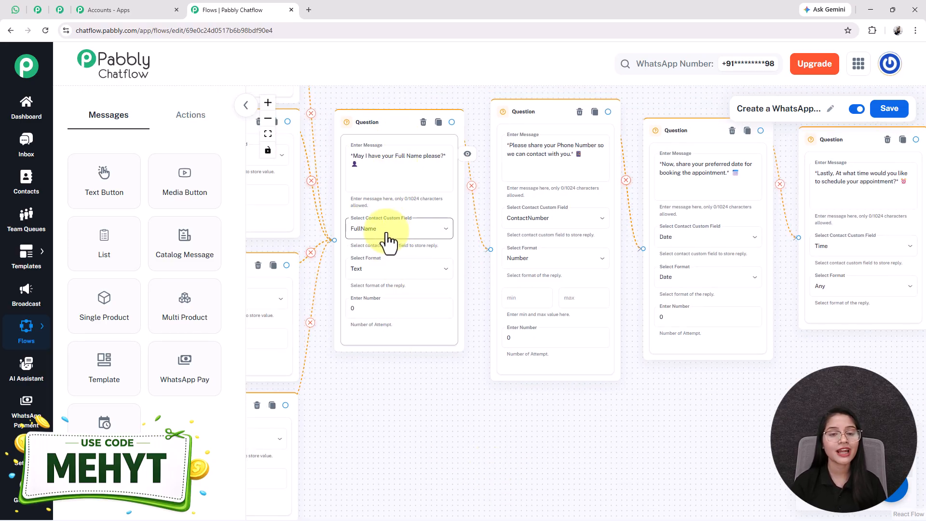
{"action": "left_click_drag", "start_coordinate": [728, 396], "coordinate": [384, 419]}
{"action": "double_click", "coordinate": [635, 202]}
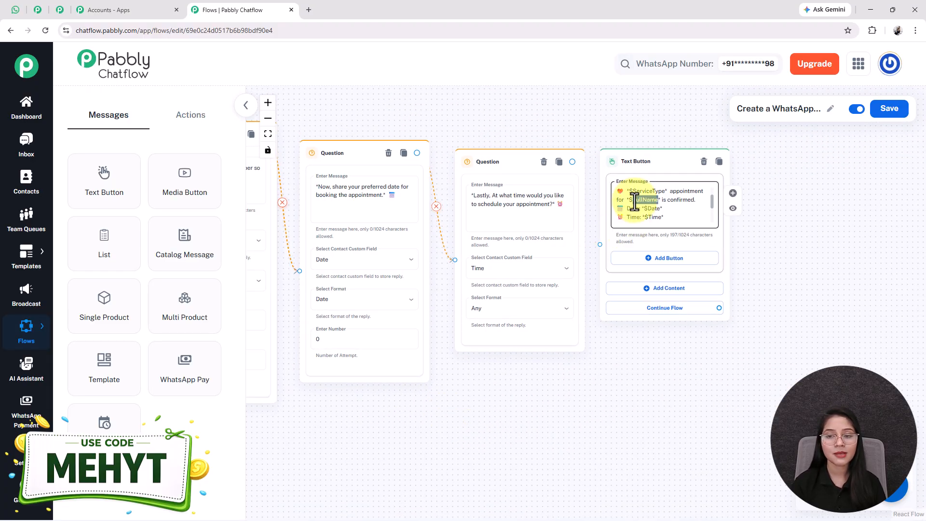
{"action": "scroll", "coordinate": [610, 180], "scroll_direction": "down", "scroll_amount": 2}
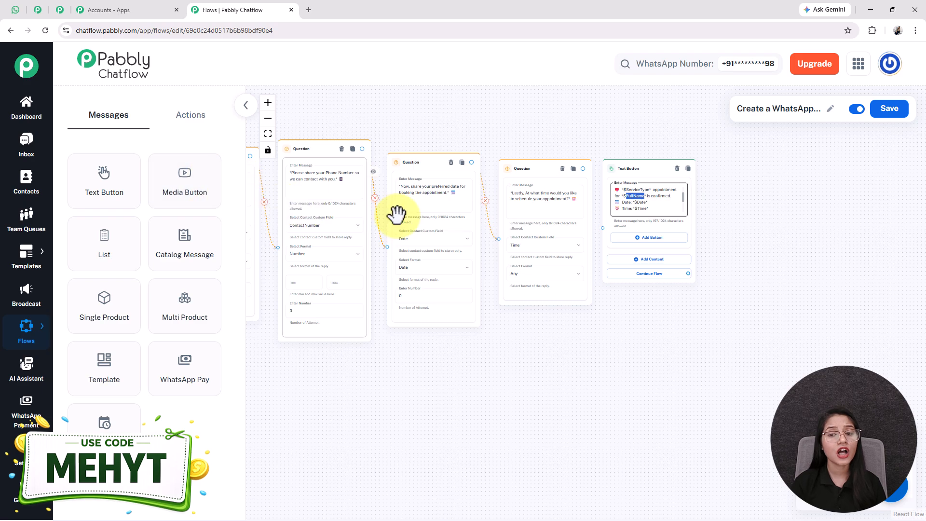
Look over the service shown in the WhatsApp test chat's confirmation reply.
{"action": "left_click_drag", "start_coordinate": [389, 355], "coordinate": [583, 391]}
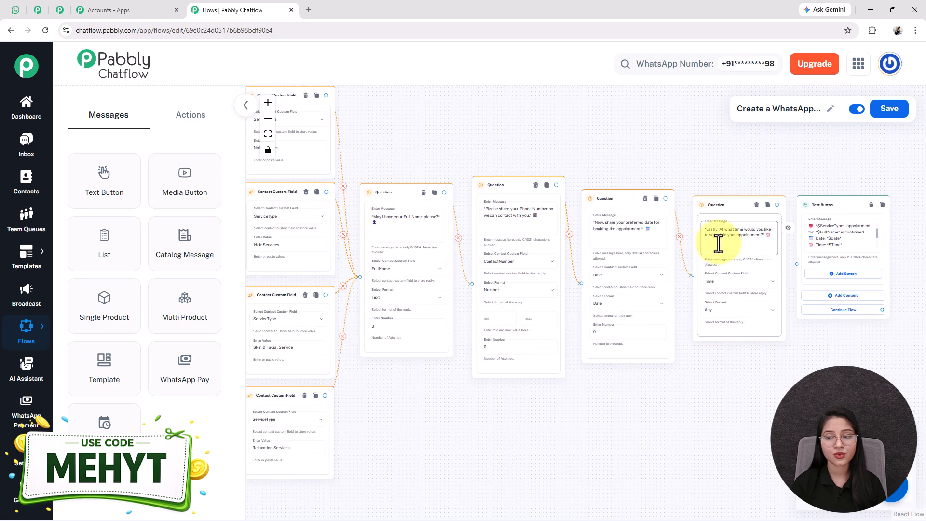
{"action": "left_click", "coordinate": [16, 9]}
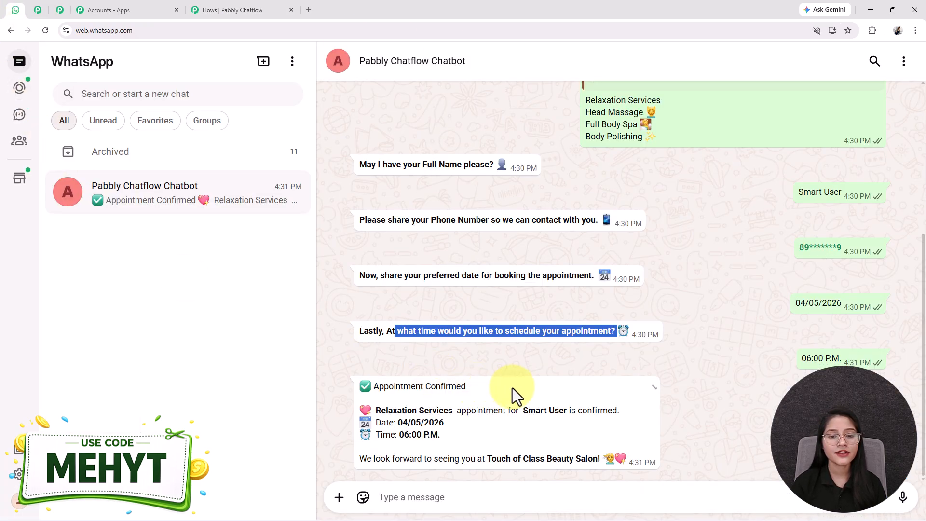
{"action": "left_click_drag", "start_coordinate": [372, 409], "coordinate": [398, 423]}
{"action": "left_click", "coordinate": [447, 441]}
Connect the time question to the confirmation message and save the flow.
{"action": "left_click", "coordinate": [246, 10]}
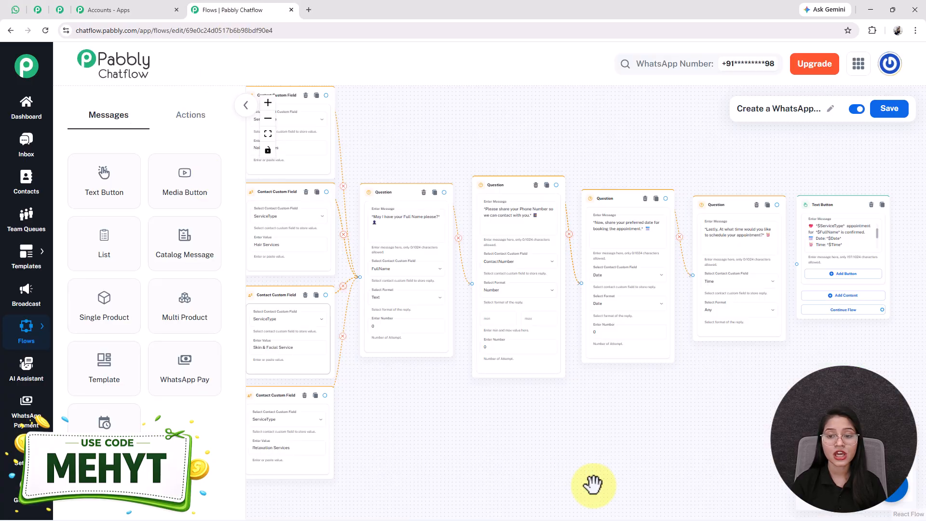
{"action": "left_click_drag", "start_coordinate": [632, 217], "coordinate": [653, 277]}
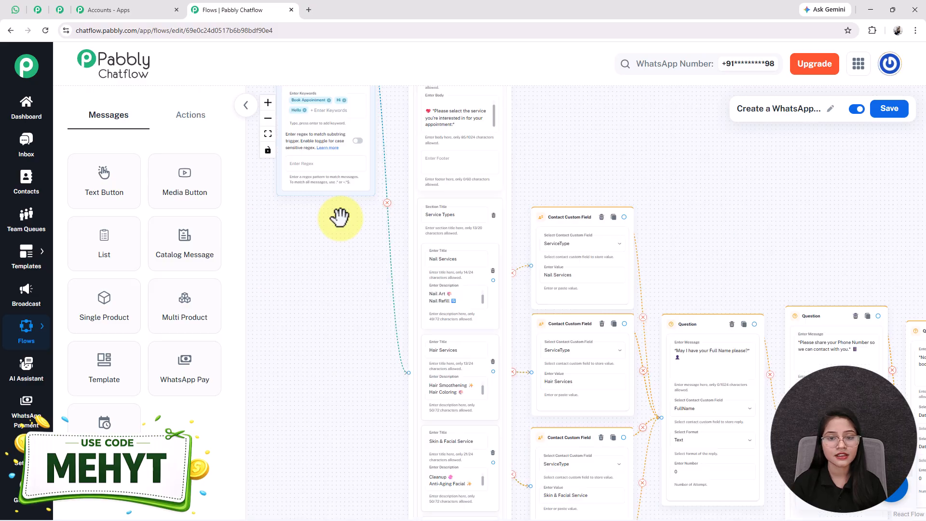
{"action": "scroll", "coordinate": [339, 218], "scroll_direction": "down", "scroll_amount": 4}
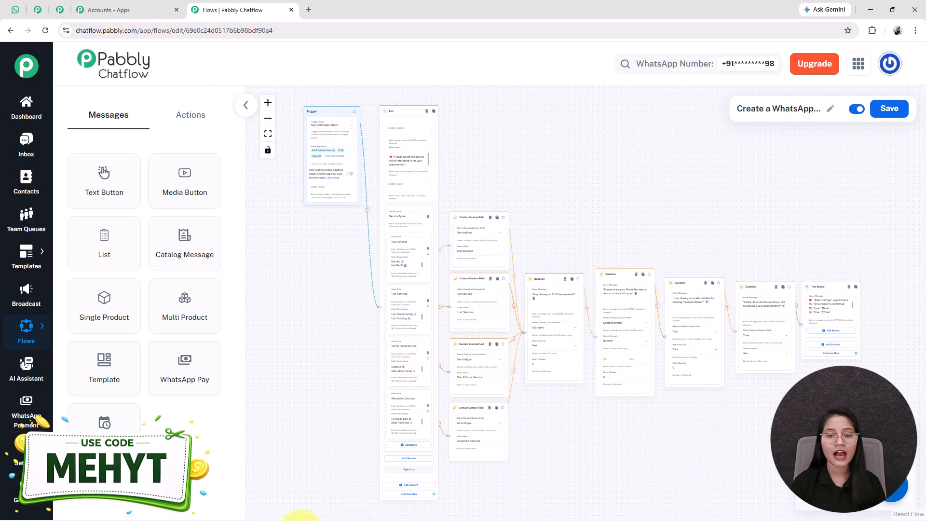
{"action": "left_click", "coordinate": [891, 115]}
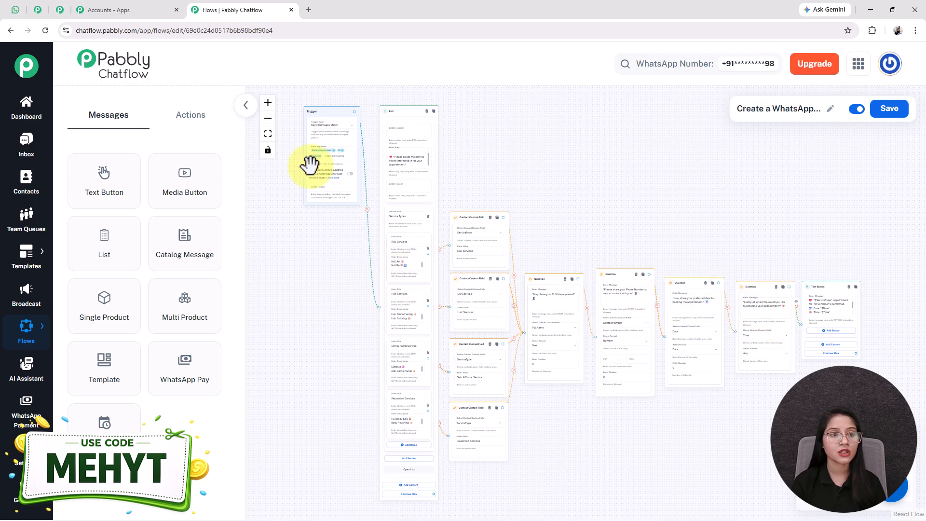
{"action": "left_click", "coordinate": [19, 4]}
Scroll through the finished booking conversation in WhatsApp Web, then leave the chat.
{"action": "scroll", "coordinate": [593, 309], "scroll_direction": "up", "scroll_amount": 3}
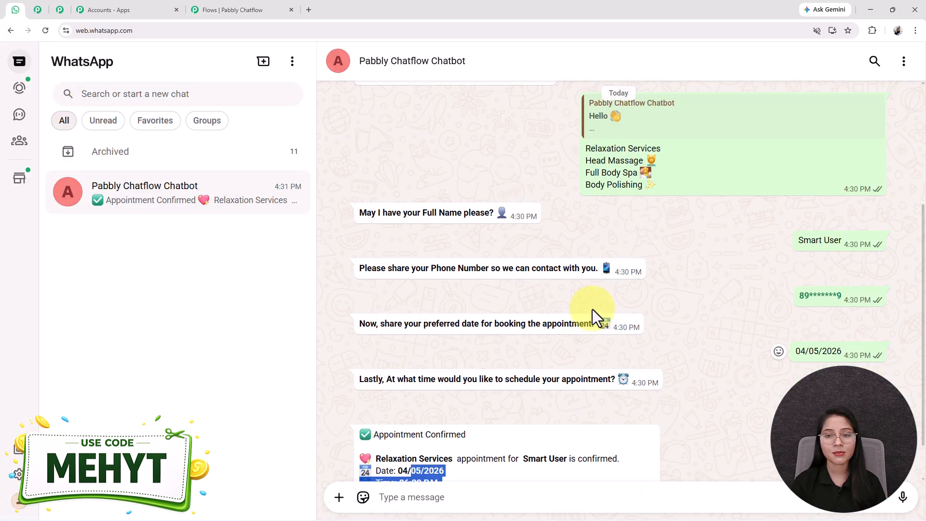
{"action": "scroll", "coordinate": [593, 309], "scroll_direction": "up", "scroll_amount": 2}
{"action": "scroll", "coordinate": [592, 309], "scroll_direction": "down", "scroll_amount": 4}
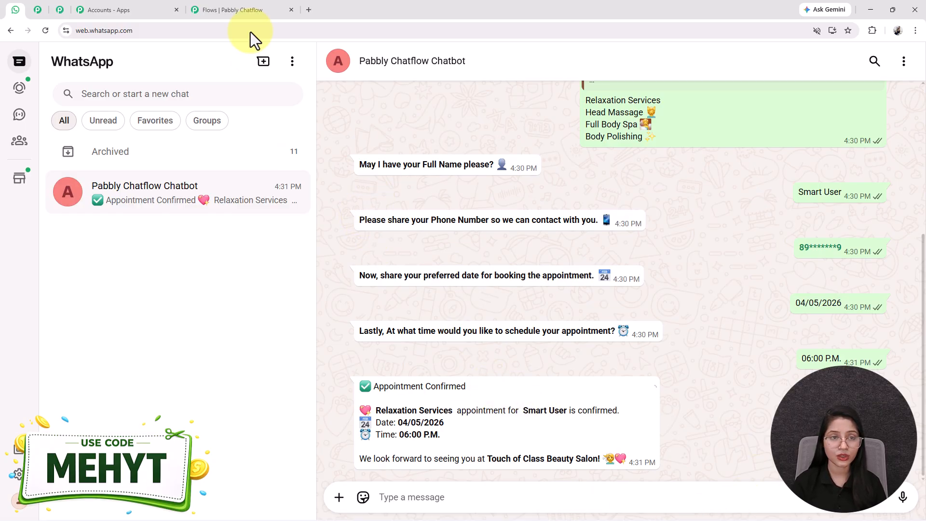
{"action": "left_click", "coordinate": [232, 9]}
{"action": "left_click", "coordinate": [61, 9]}
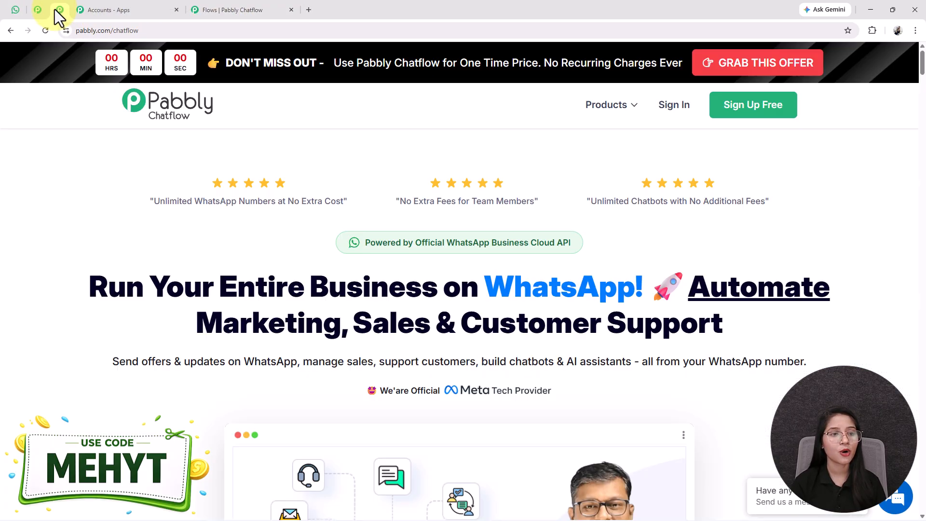